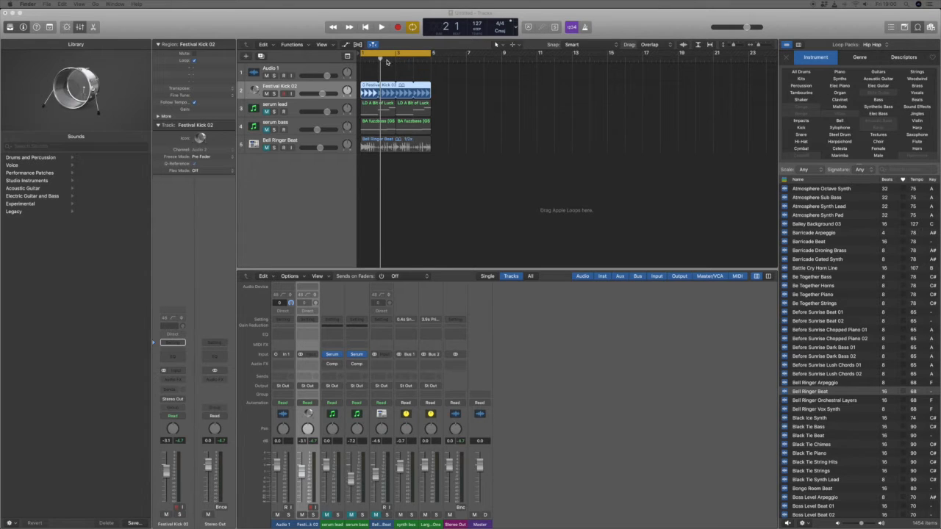
Play the cycle region to hear the Festival Kick 02 track on its own, and stop playback.
click(355, 63)
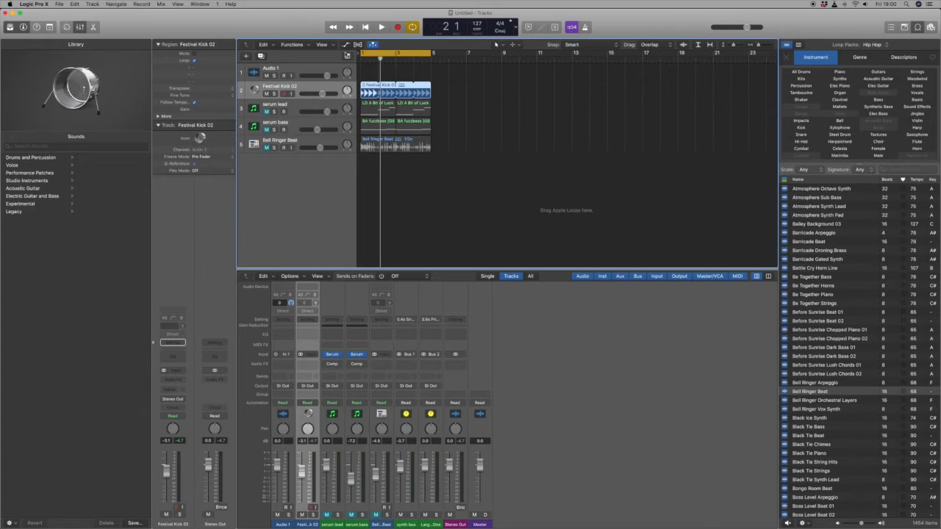
key(space)
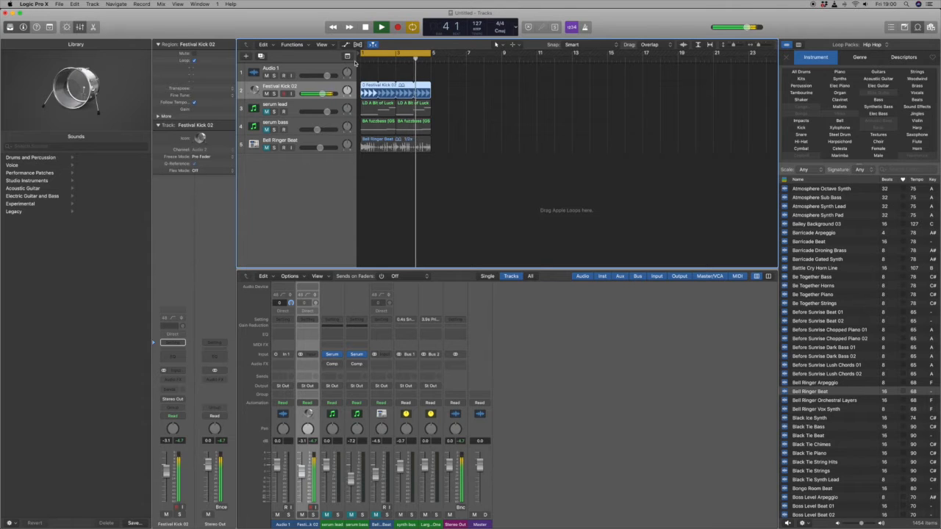
key(space)
Unmute the serum lead track, mute Festival Kick 02, and play the lead alone.
click(266, 111)
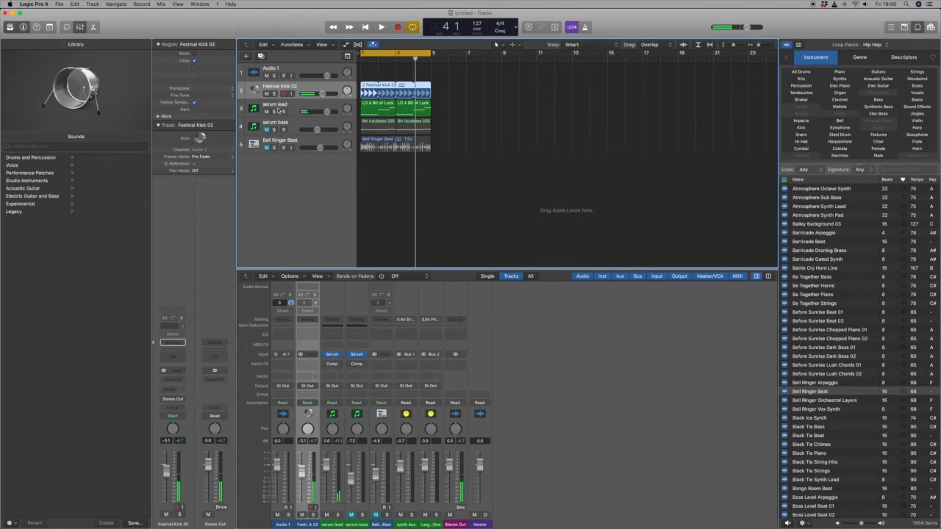
click(266, 94)
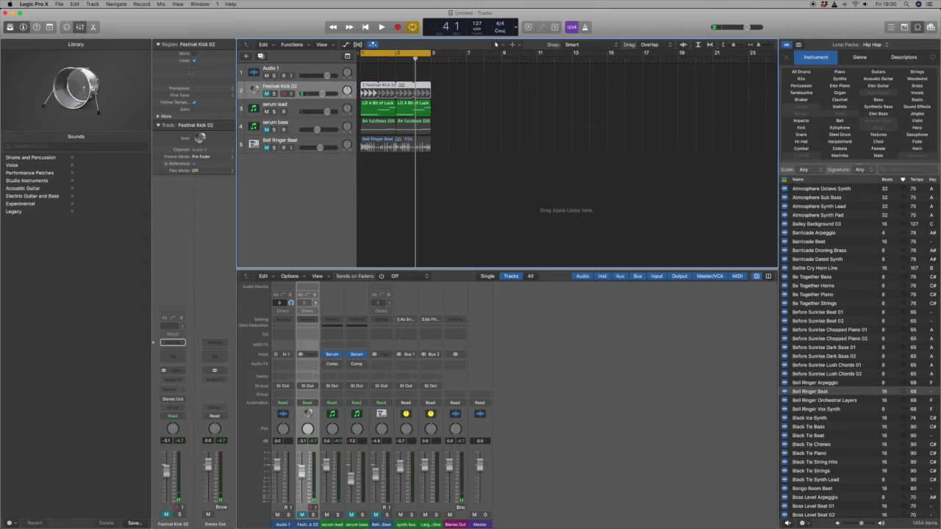
mouse_move(939, 81)
mouse_down()
mouse_move(429, 51)
mouse_move(350, 29)
mouse_move(352, 65)
mouse_move(940, 87)
mouse_up()
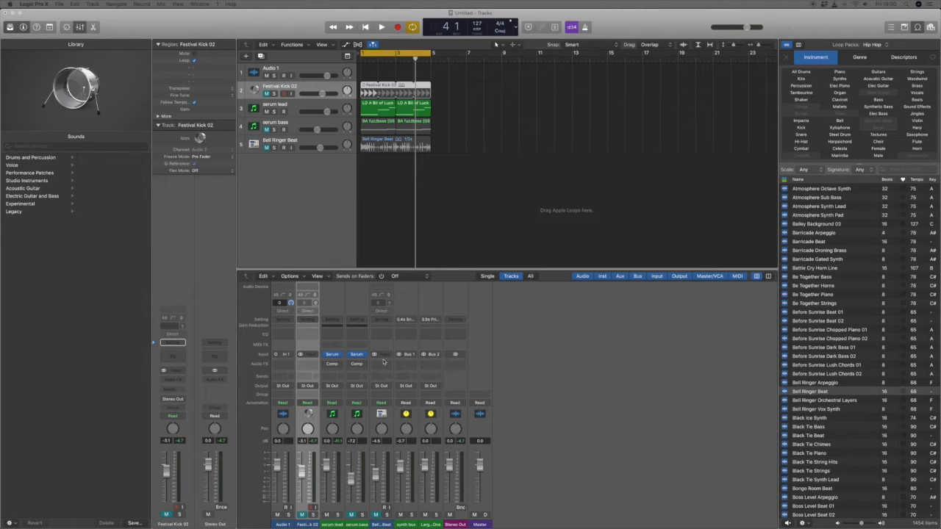
key(space)
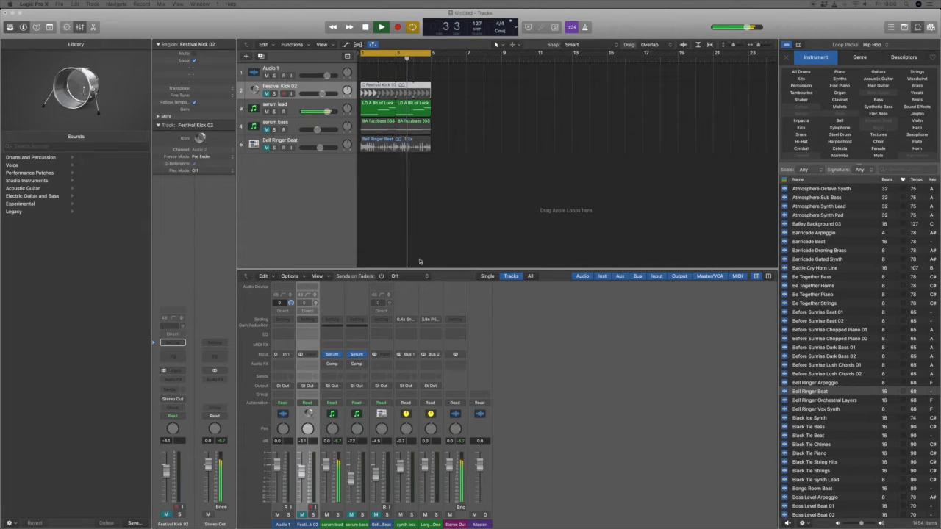
key(space)
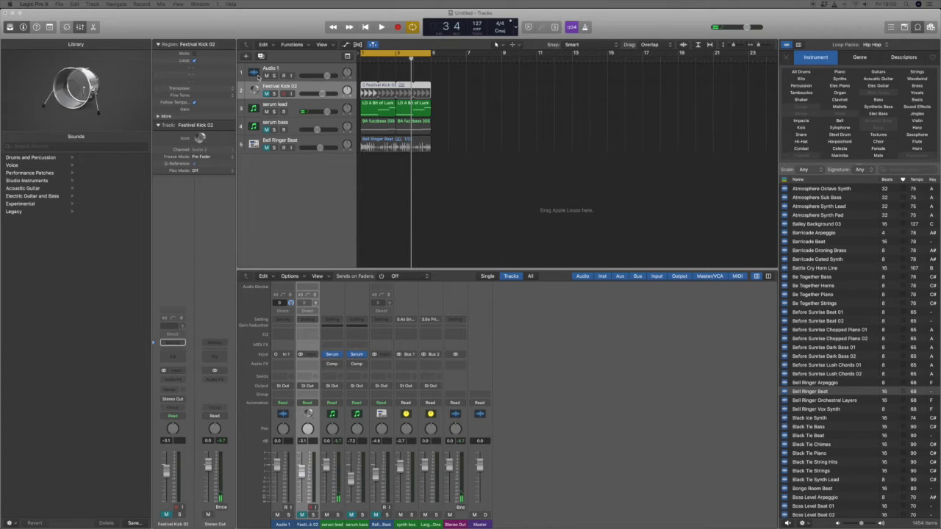
Play Festival Kick 02 together with the serum lead by unmuting the kick, and mute the kick again.
click(268, 94)
key(space)
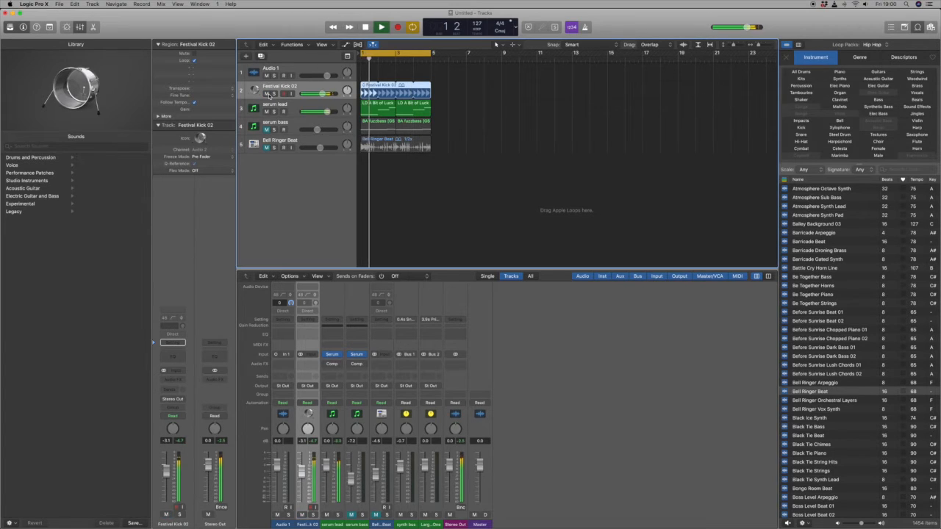
key(space)
click(268, 94)
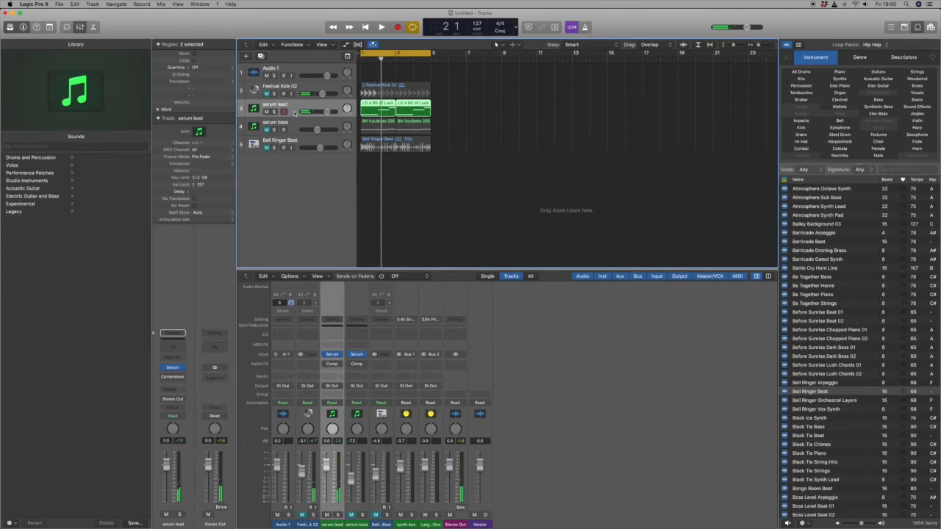
Select the serum lead track and open the Compressor already inserted on its channel strip.
click(294, 109)
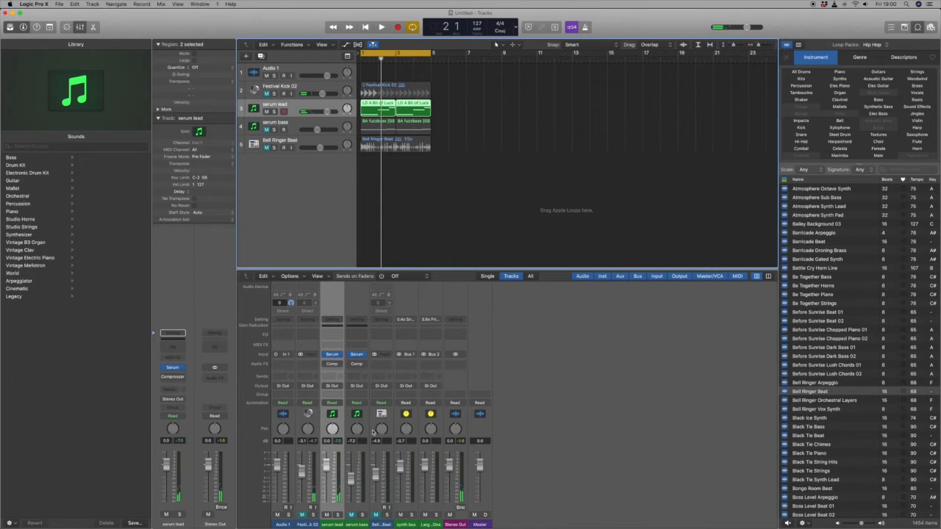
click(340, 364)
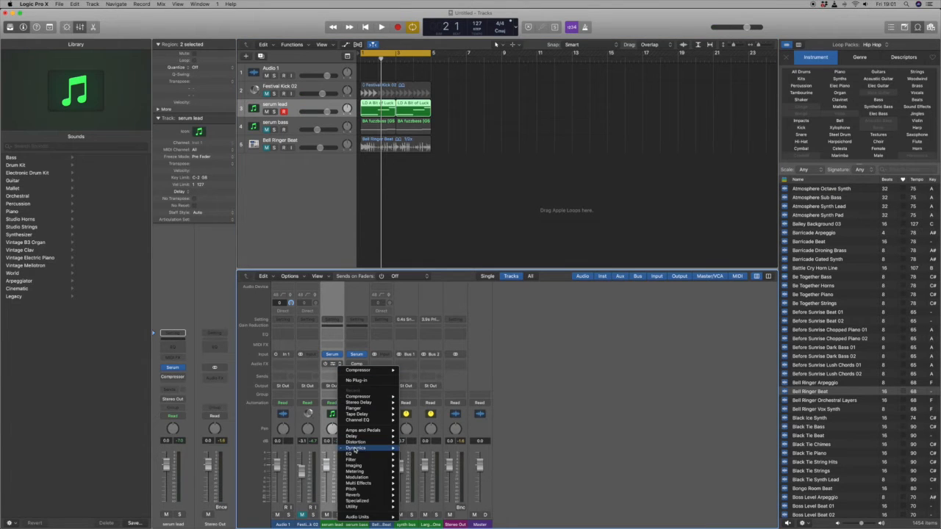
mouse_move(355, 449)
mouse_move(422, 453)
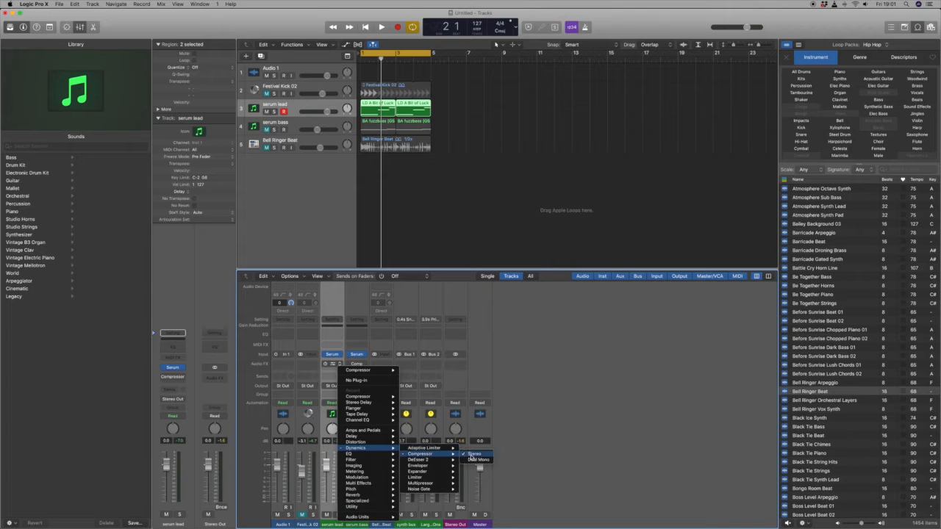
click(585, 360)
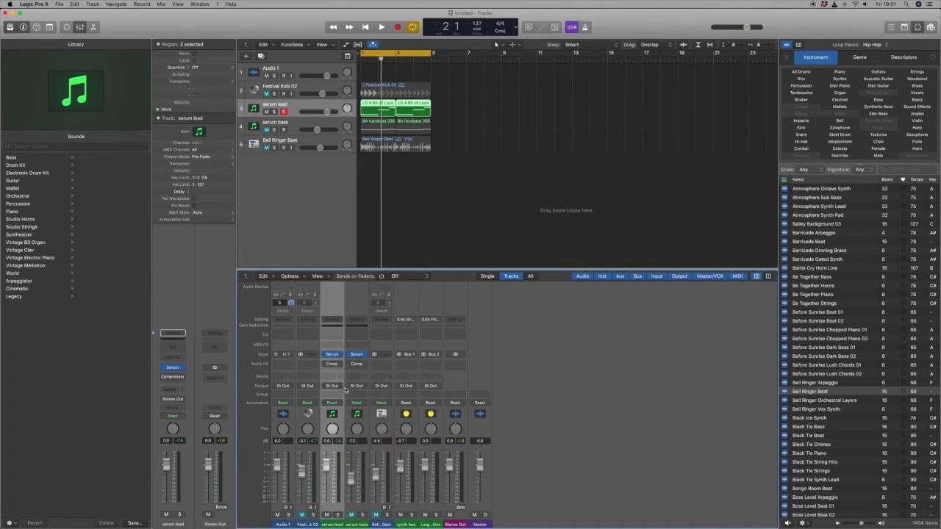
click(333, 364)
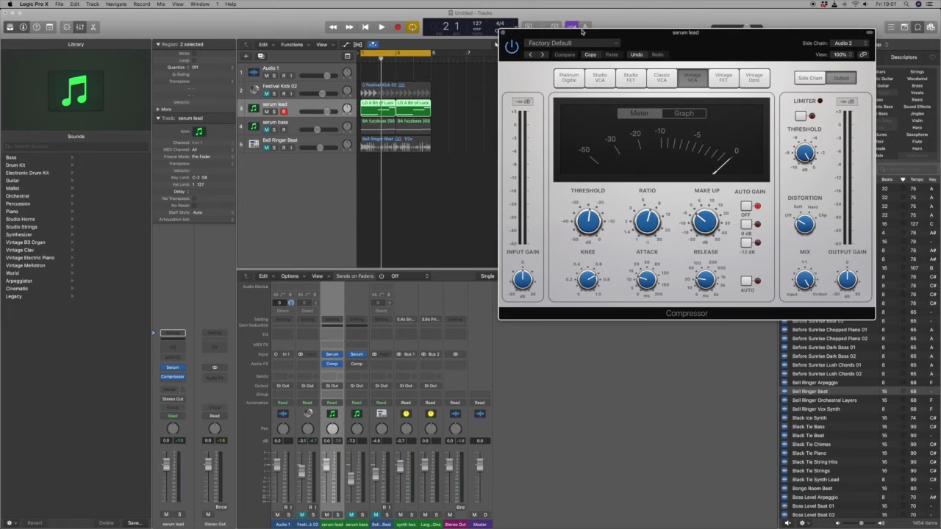
drag(580, 35, 452, 60)
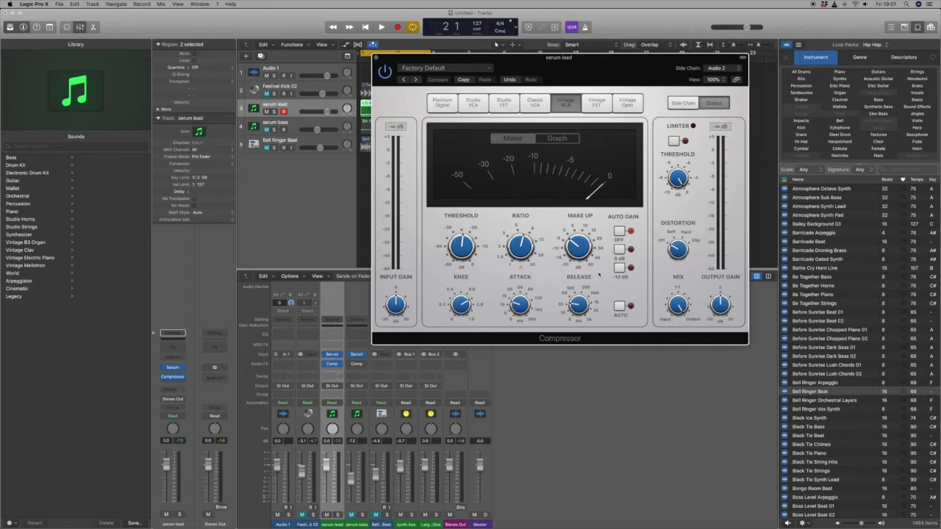
Turn the Compressor's ratio down to its minimum and its threshold up to its maximum.
mouse_move(521, 248)
drag(522, 246, 522, 294)
mouse_move(577, 255)
drag(598, 62, 501, 176)
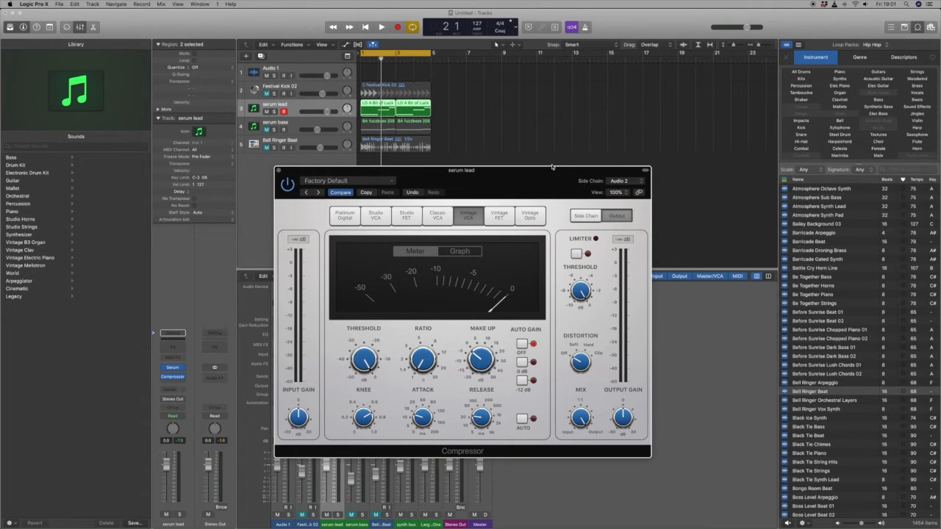
Check the kick track's channel and set the Compressor's side chain source to Festival Kick 02 (Audio 2).
click(305, 87)
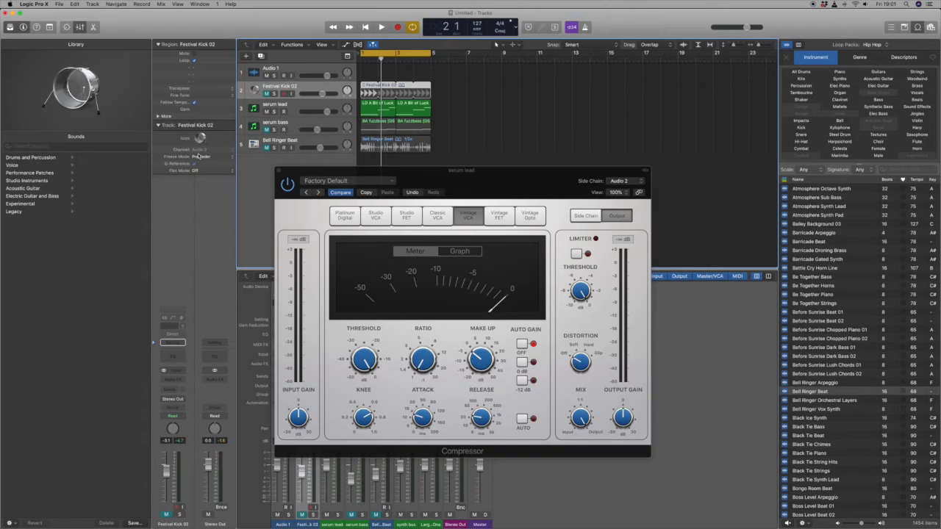
click(629, 181)
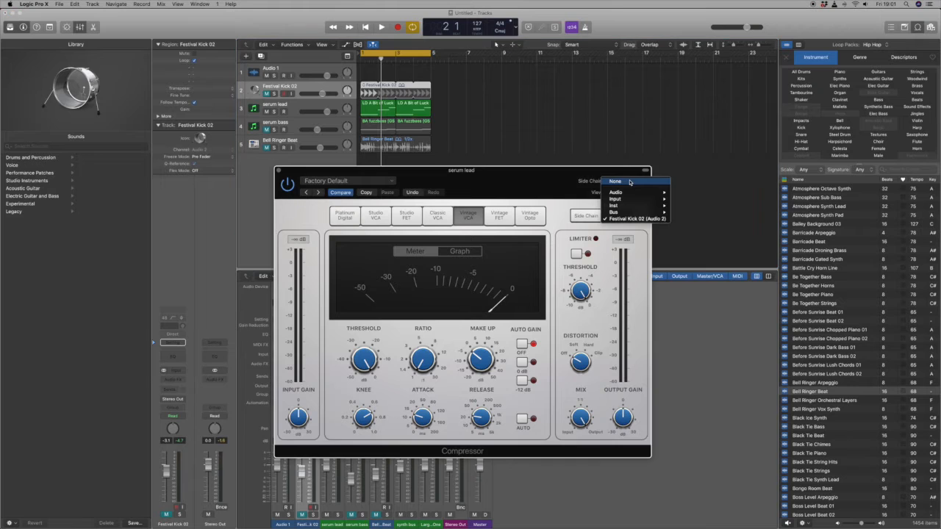
mouse_move(629, 194)
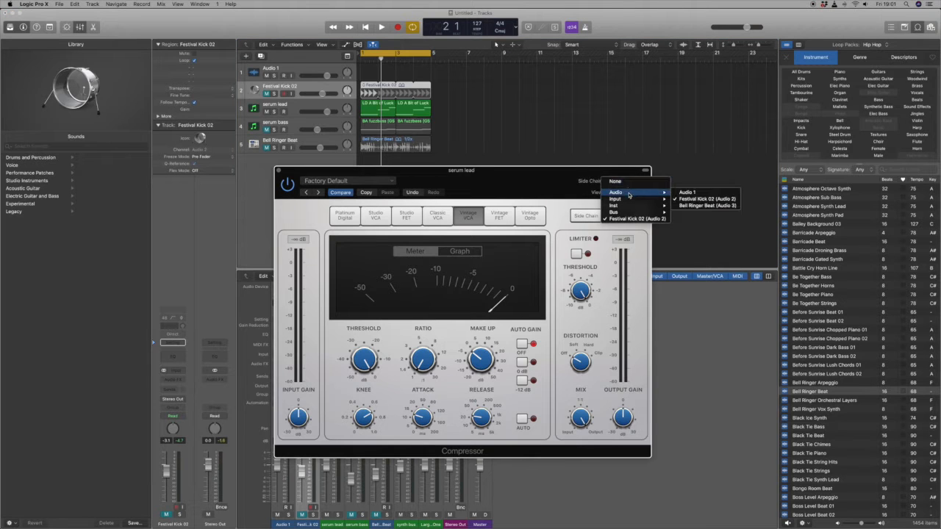
click(703, 199)
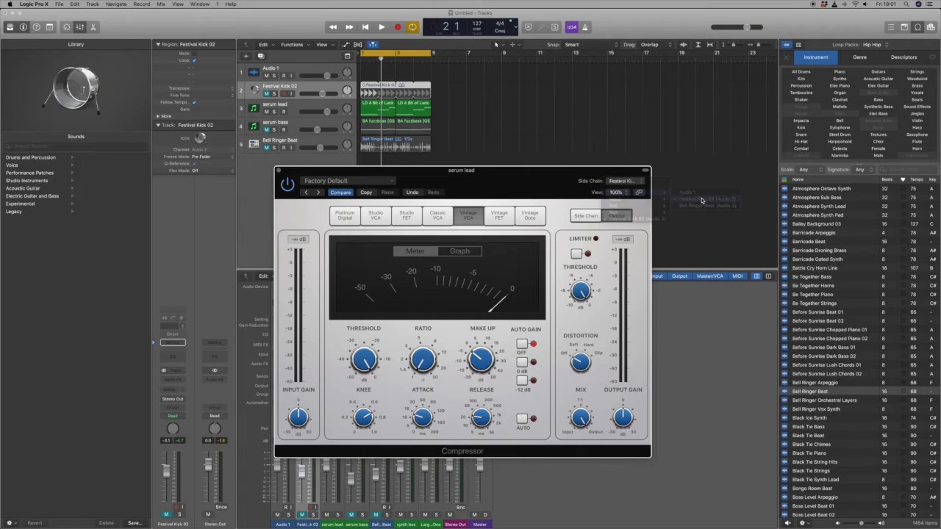
Unmute Festival Kick 02, uncover the arrangement by moving the Compressor window aside, and reselect the serum lead track.
click(291, 89)
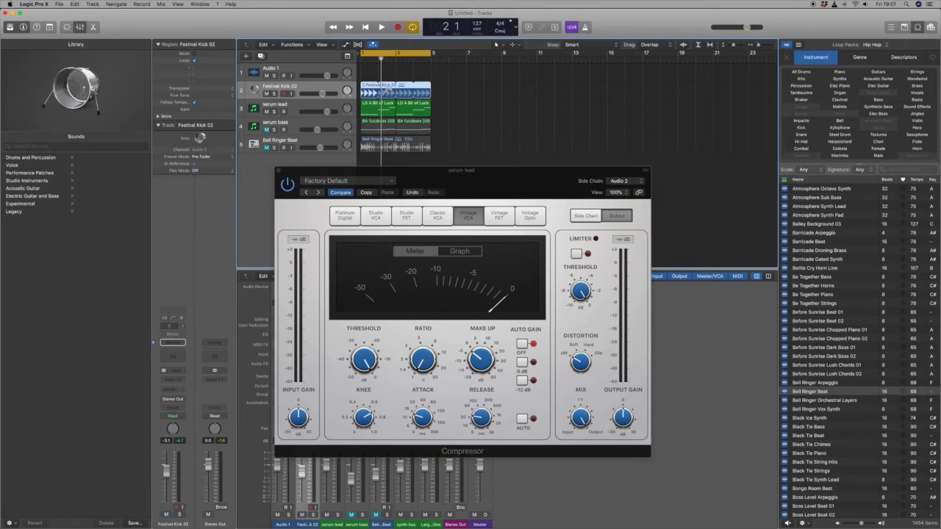
click(386, 89)
drag(387, 88, 430, 87)
drag(541, 175, 735, 153)
click(297, 110)
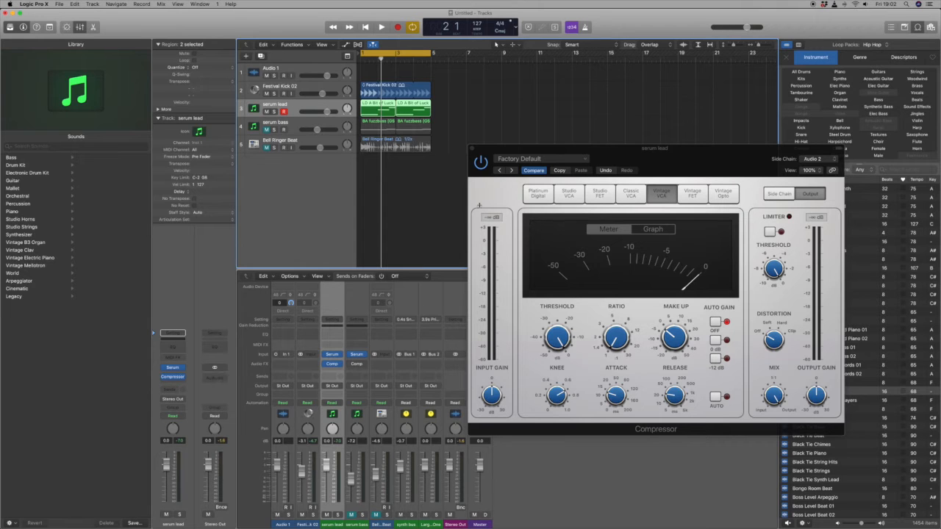
Try raising the Compressor's ratio and lowering its threshold to -20.0 dB while the kick and lead play.
drag(616, 149, 598, 132)
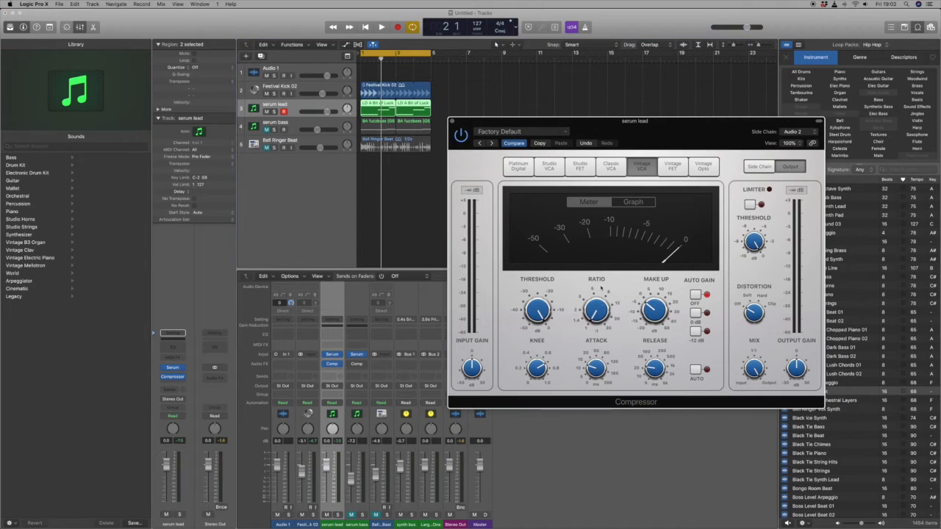
drag(597, 316, 596, 317)
drag(535, 315, 534, 324)
key(space)
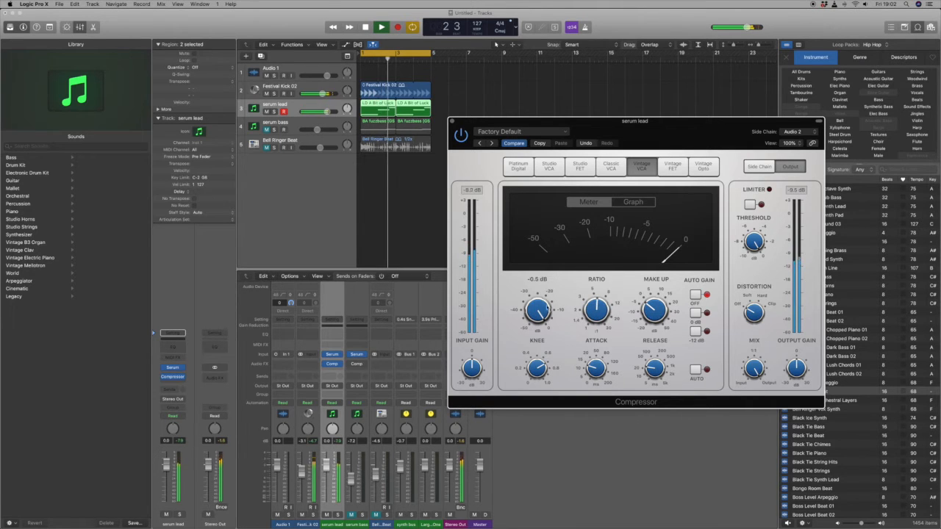
drag(542, 314, 542, 345)
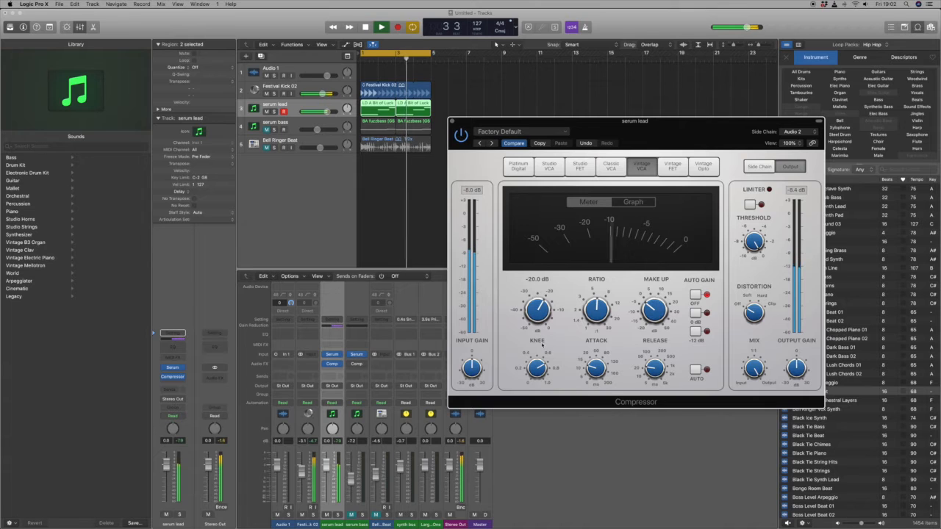
key(space)
Return the Compressor's ratio to its minimum and its threshold to its maximum.
mouse_move(598, 318)
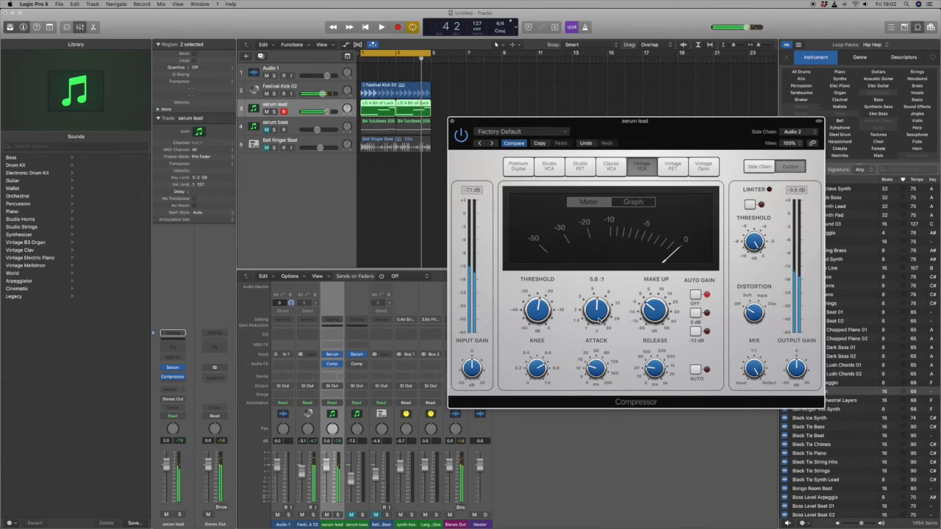
drag(599, 319, 599, 307)
drag(538, 314, 538, 326)
drag(599, 315, 597, 361)
drag(530, 319, 515, 228)
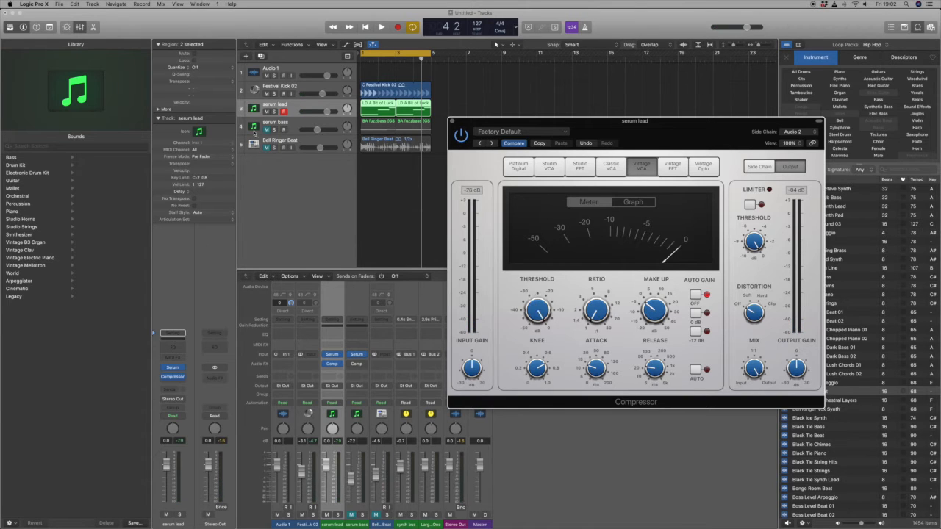
Mute Festival Kick 02 and, during playback, set the Compressor's ratio to 8.3:1 and threshold to about -25.5 dB.
click(266, 94)
key(space)
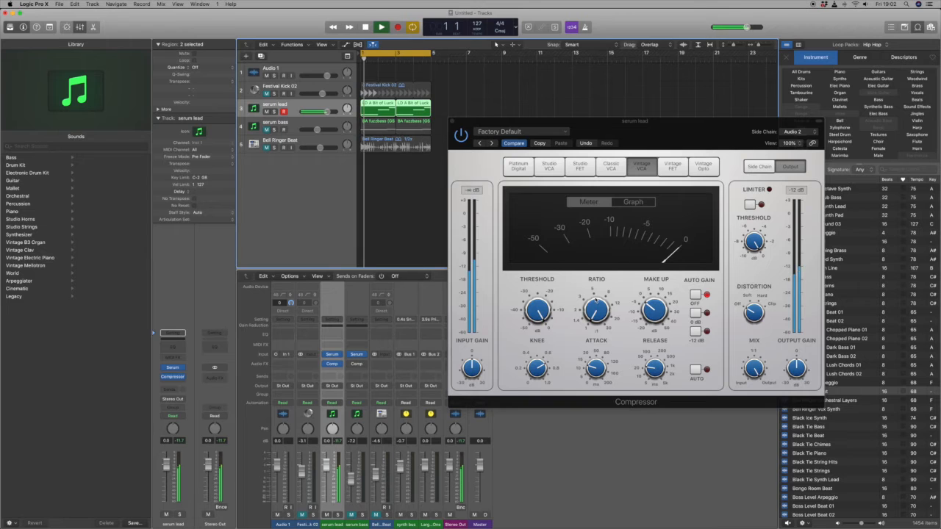
drag(596, 313, 585, 269)
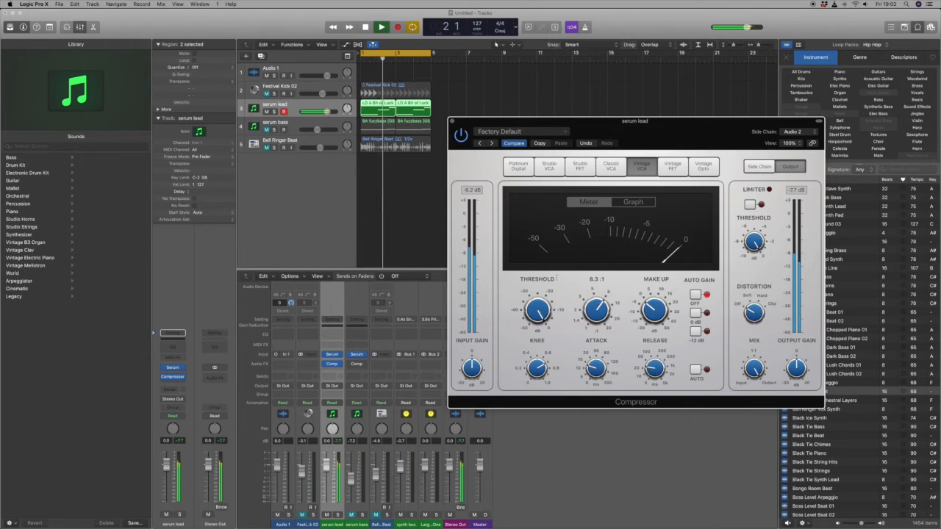
drag(537, 304, 541, 352)
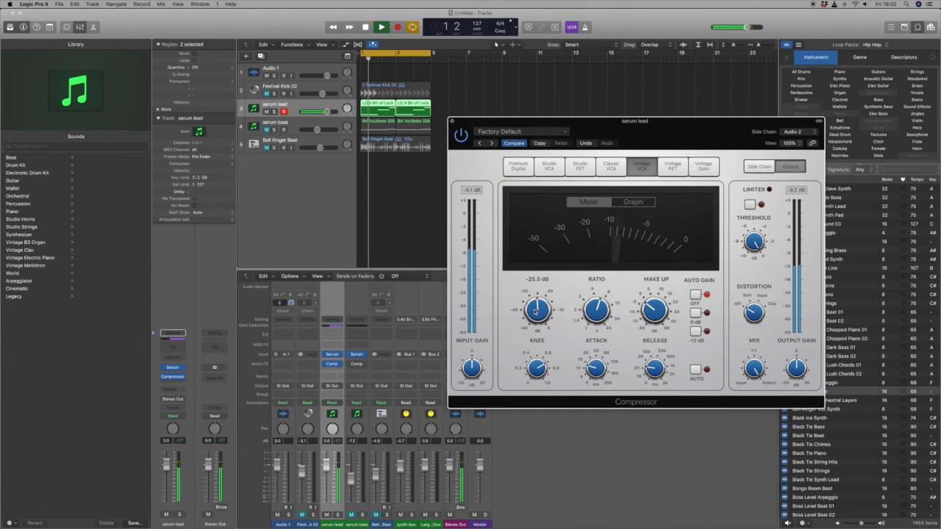
Fine-tune the Compressor's threshold and set the ratio to 6.1:1 by ear, and stop playback.
drag(536, 312, 536, 303)
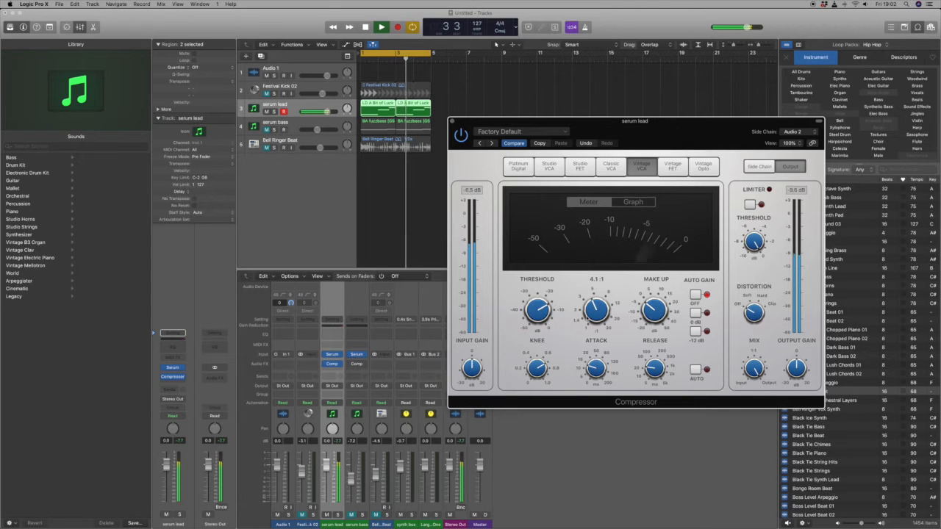
drag(596, 314, 596, 301)
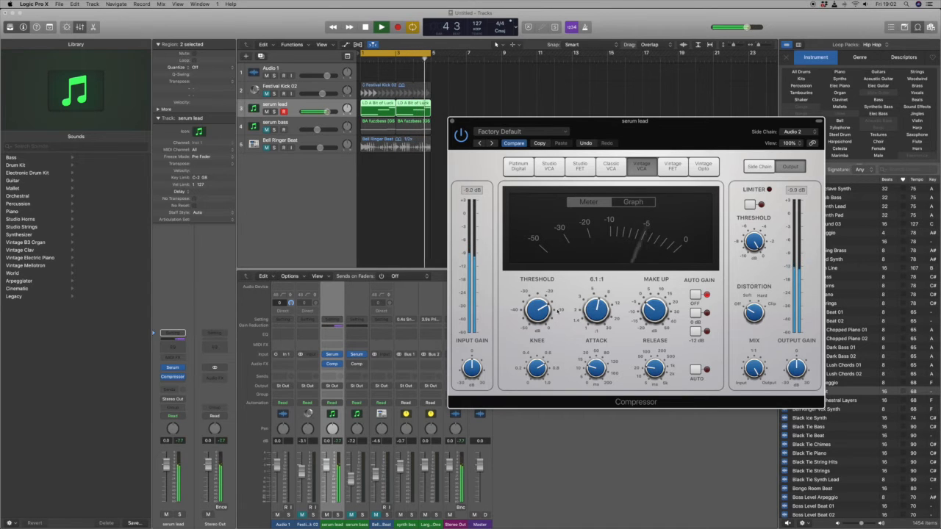
drag(536, 313, 535, 318)
key(space)
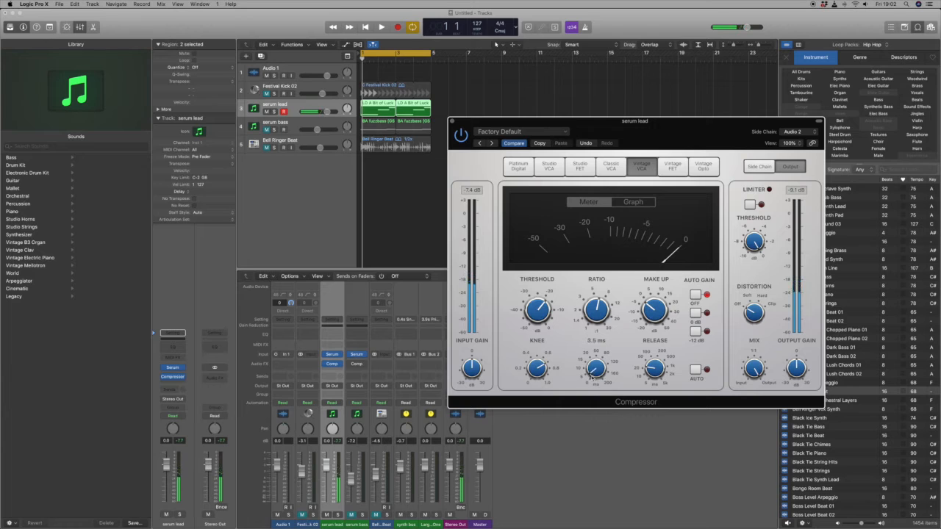
Set the Compressor's attack to 0.0 ms and release to its minimum, and lower the ratio while auditioning the lead.
drag(650, 367, 652, 376)
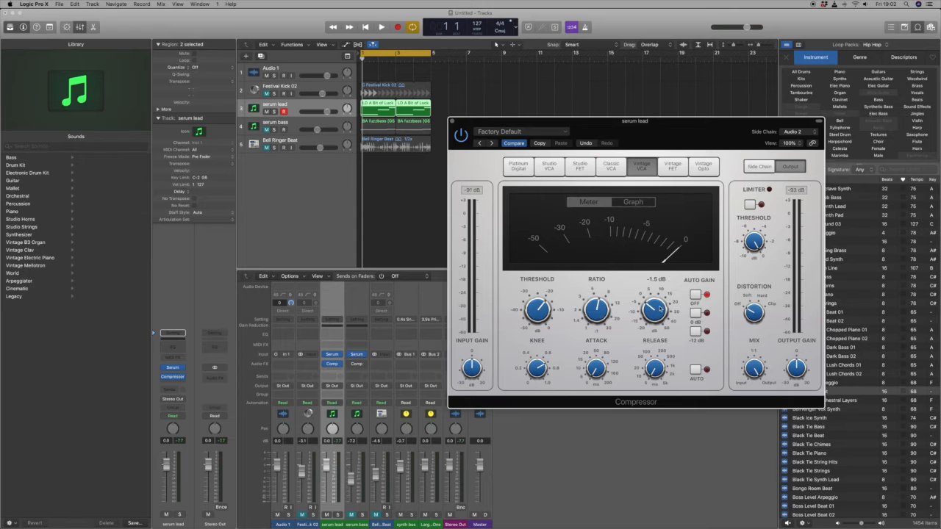
key(space)
drag(602, 313, 604, 328)
key(space)
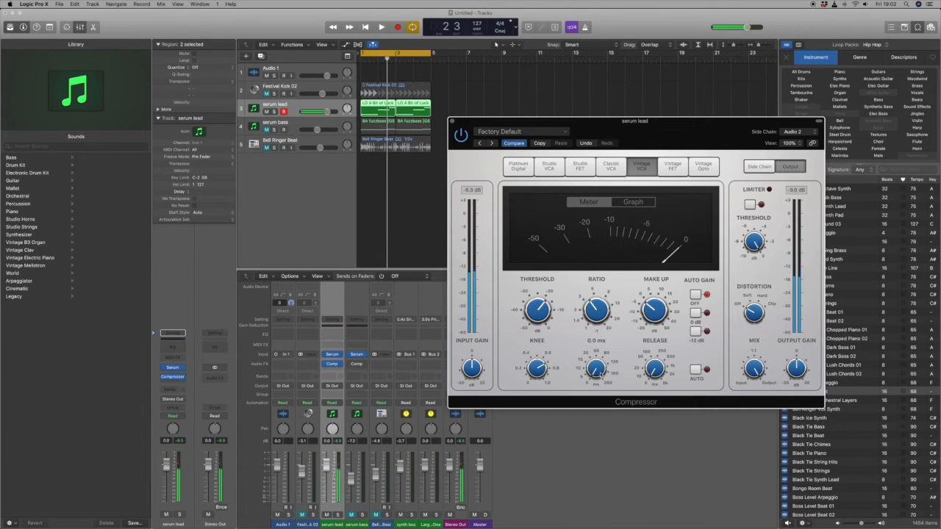
Raise the serum lead Compressor's attack and release by ear during playback, and stop playback.
drag(596, 371, 596, 373)
key(space)
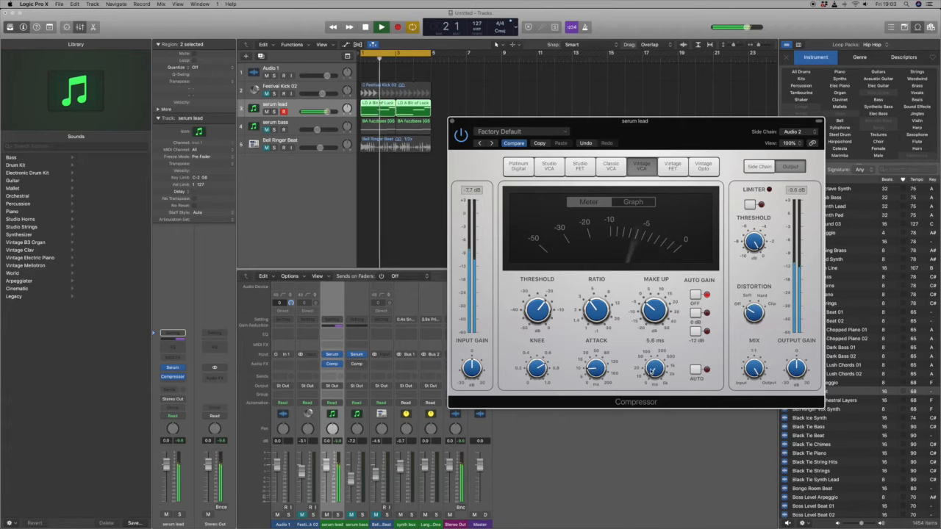
drag(655, 370, 655, 366)
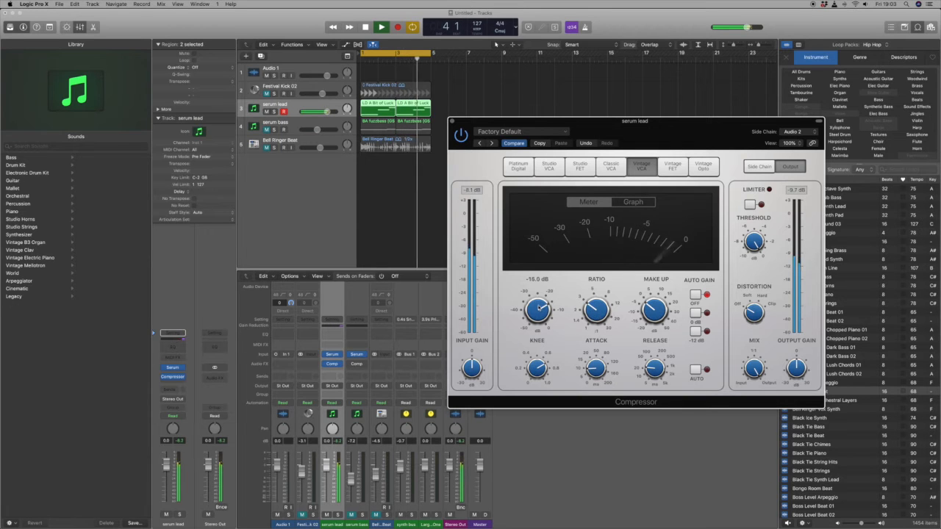
key(space)
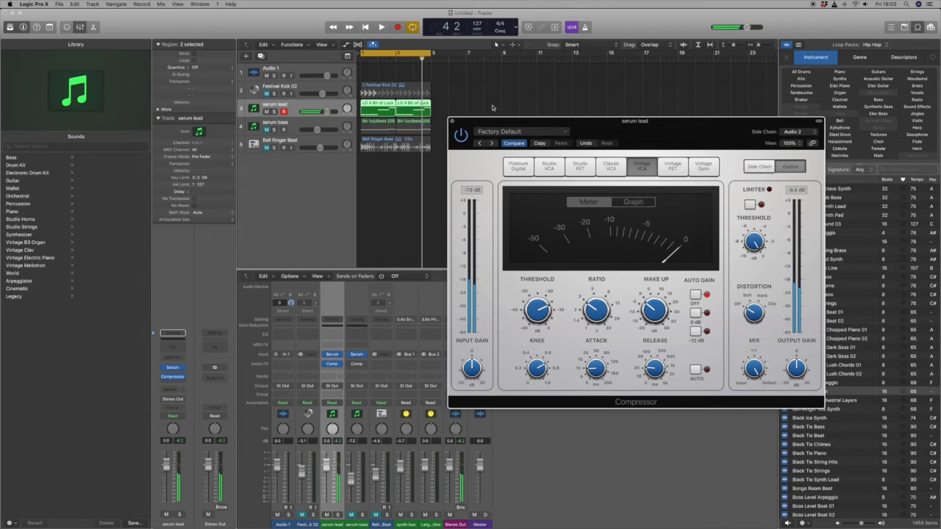
Close the lead's Compressor, mute serum lead, and unmute and select the serum bass track.
click(452, 122)
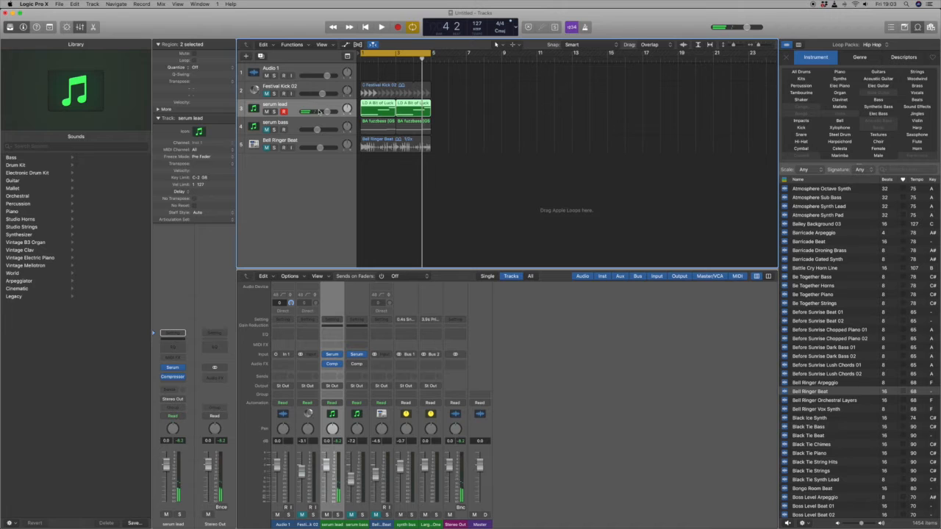
click(270, 129)
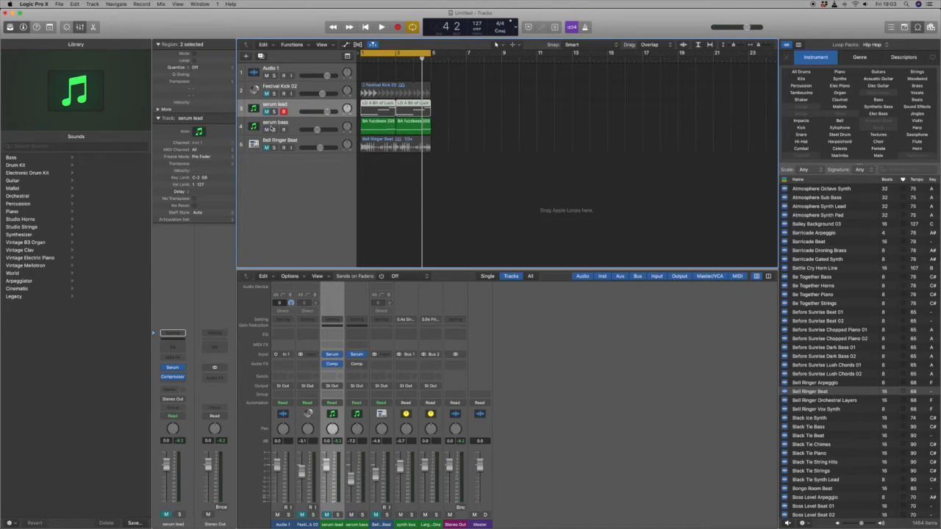
click(291, 124)
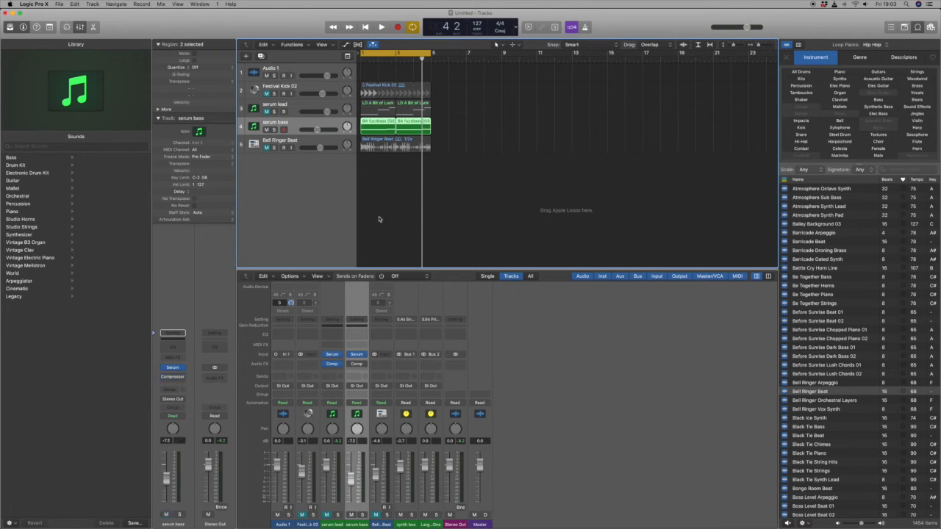
Load the stereo Compressor from the Dynamics effects on the serum bass channel and place its window over the arrangement.
click(365, 365)
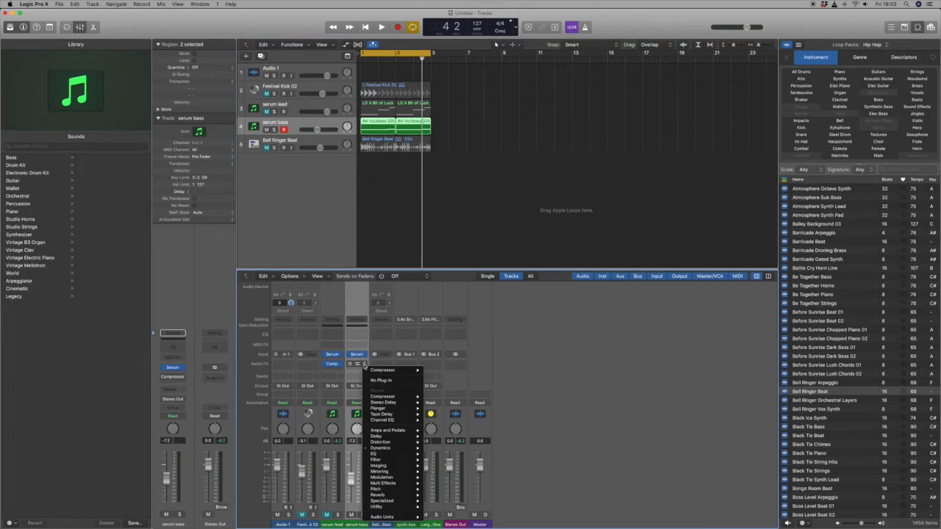
click(352, 357)
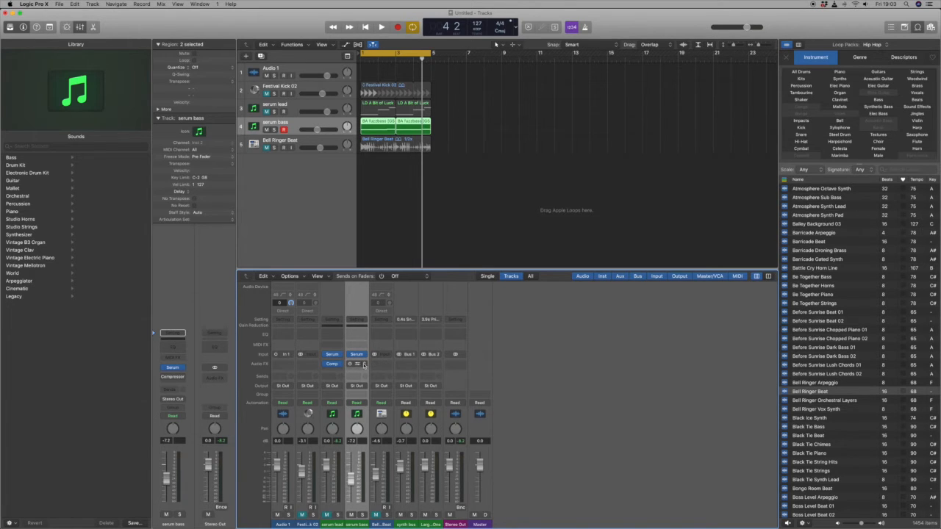
click(363, 365)
mouse_move(381, 449)
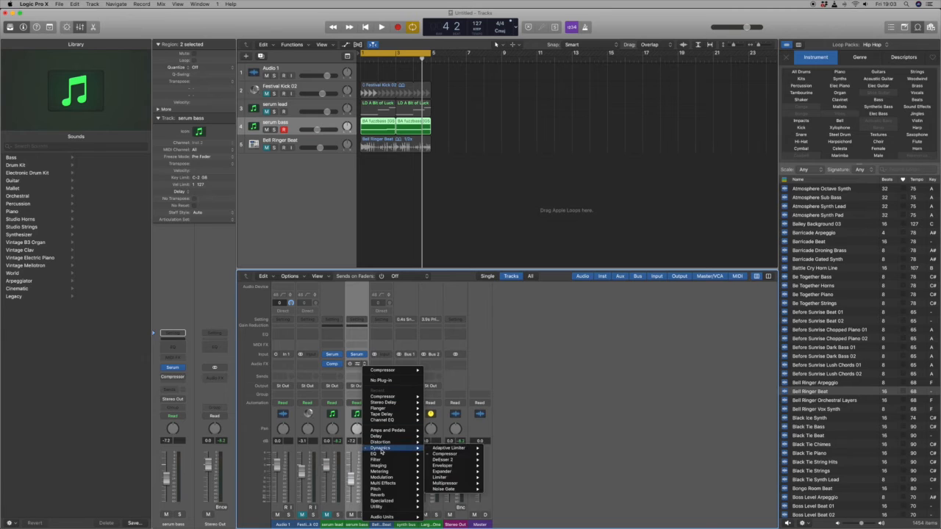
mouse_move(439, 454)
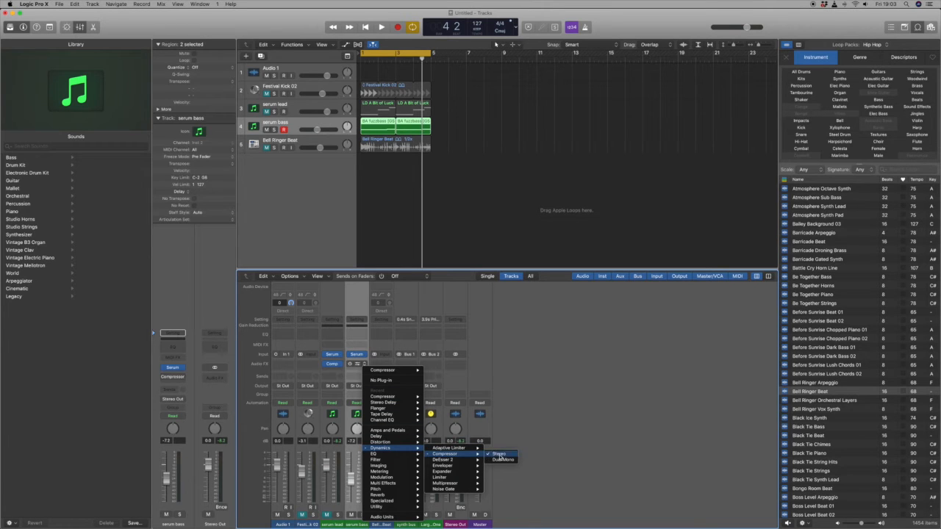
click(499, 455)
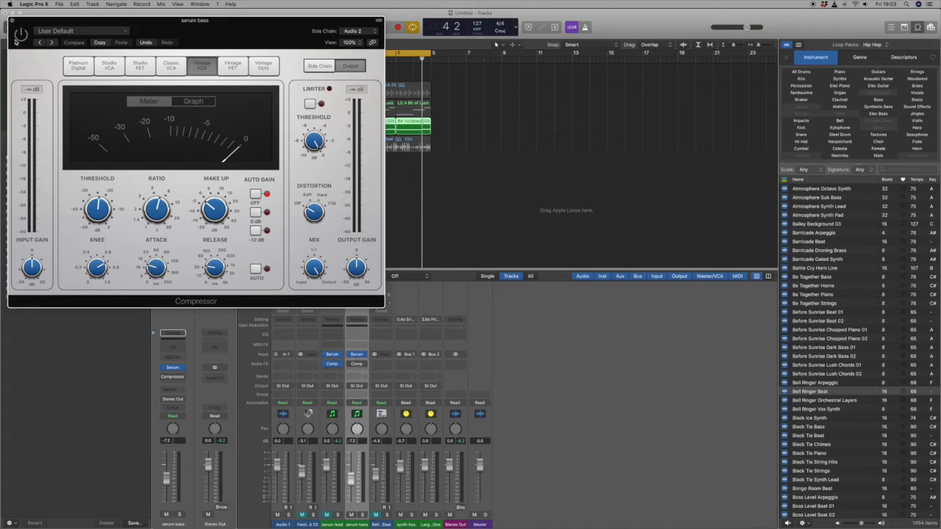
drag(33, 25, 365, 93)
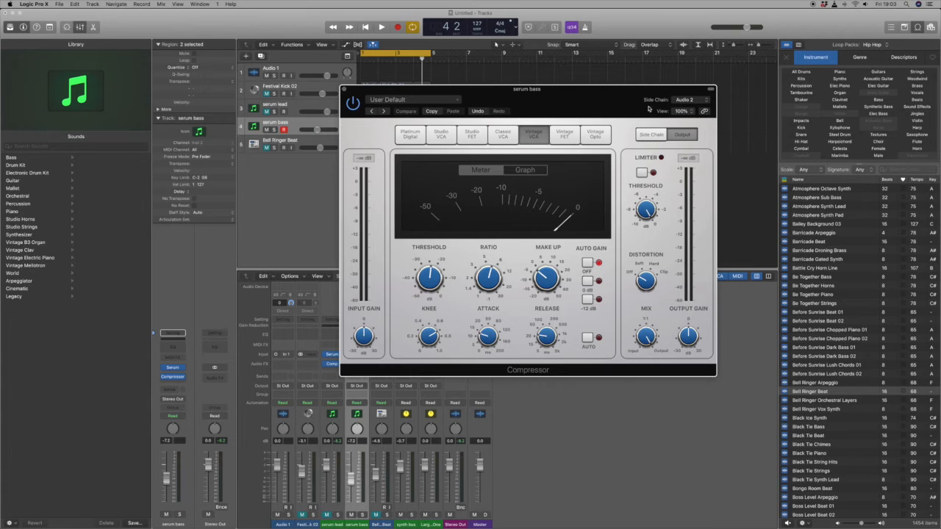
Set the serum bass Compressor's side chain to Festival Kick 02 (Audio 2), select the kick track and close the Compressor.
click(689, 102)
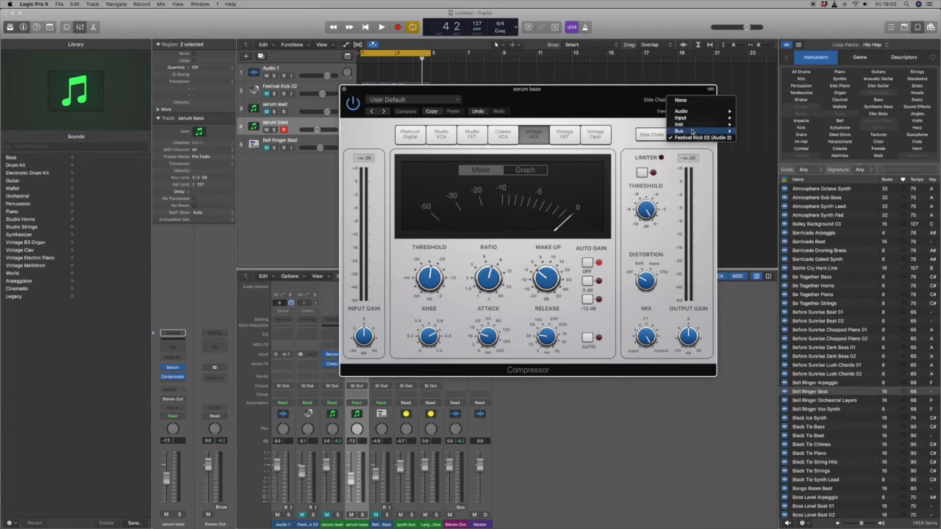
mouse_move(704, 113)
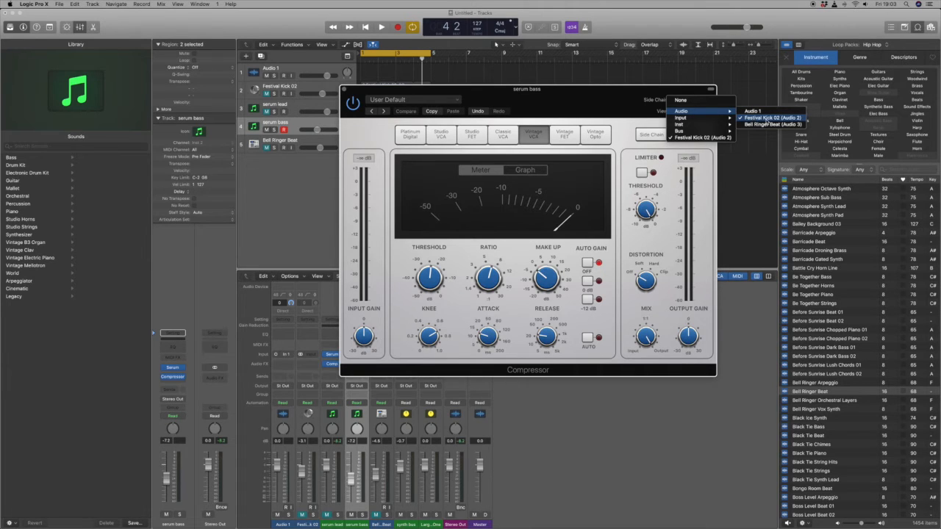
click(766, 119)
drag(526, 89, 501, 187)
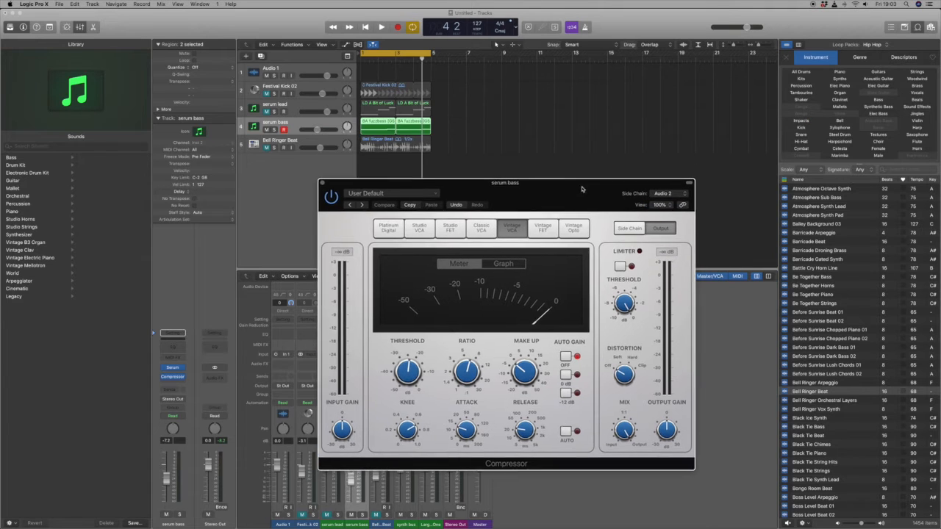
click(305, 90)
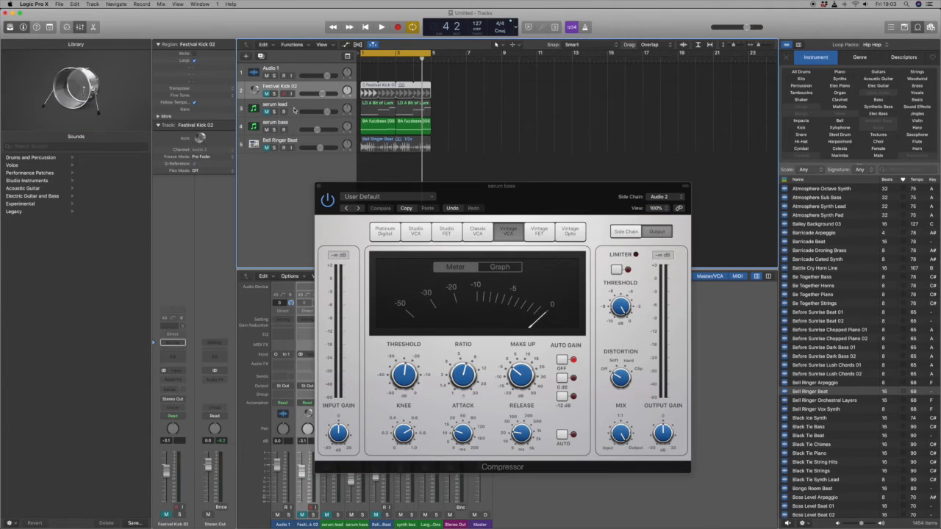
click(318, 186)
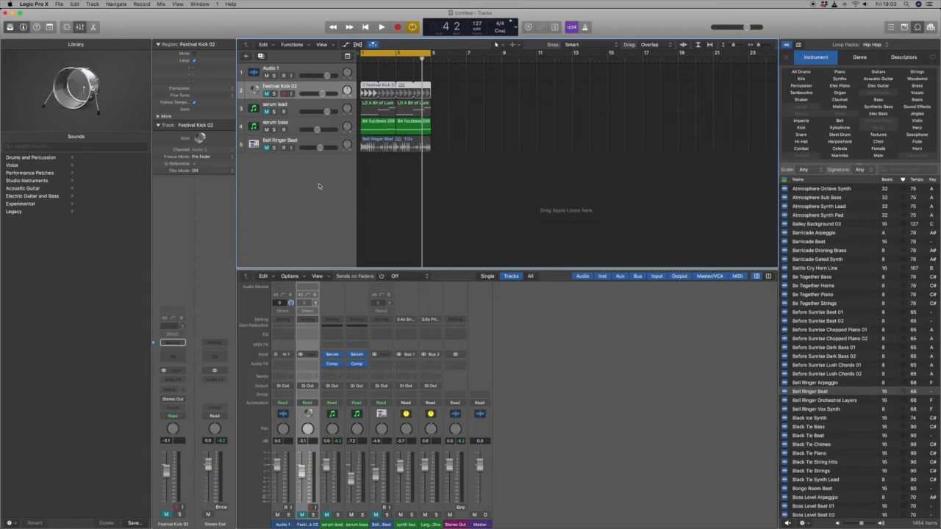
Reopen the serum lead's Compressor and move its window clear of the mixer channels.
click(295, 109)
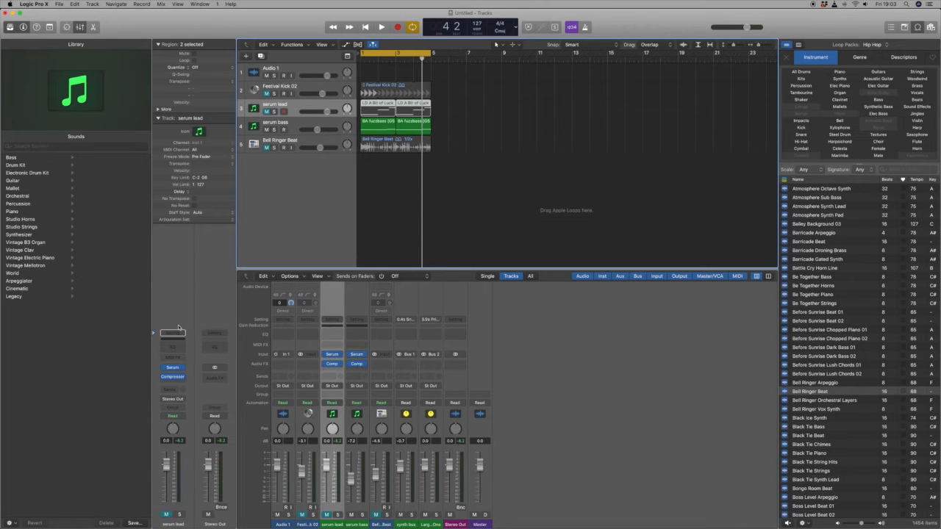
click(174, 379)
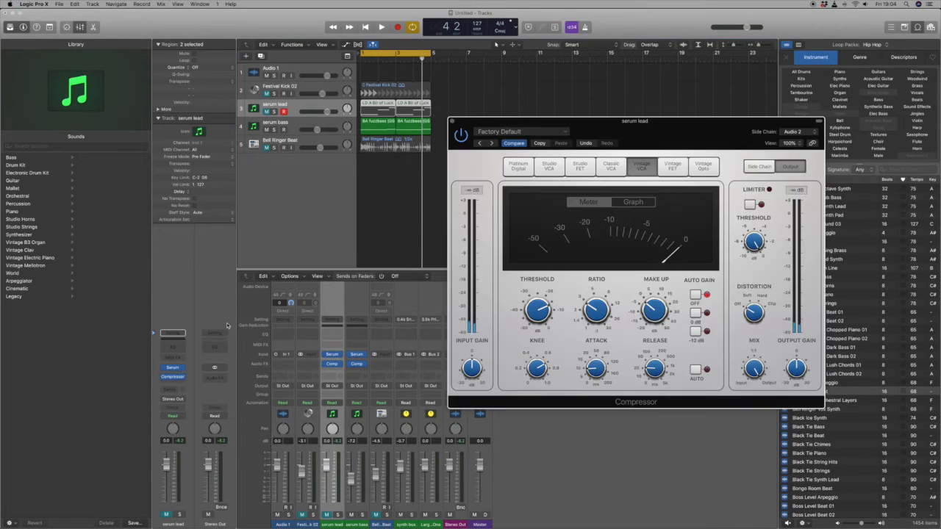
drag(499, 127, 555, 48)
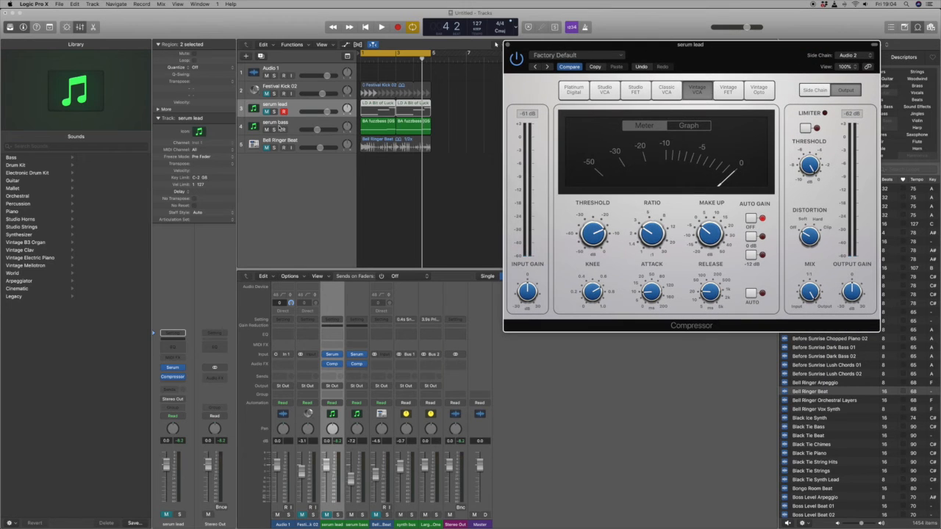
Reopen the serum bass's Compressor, move it clear of the mixer channels, and close the serum lead's Compressor.
click(293, 127)
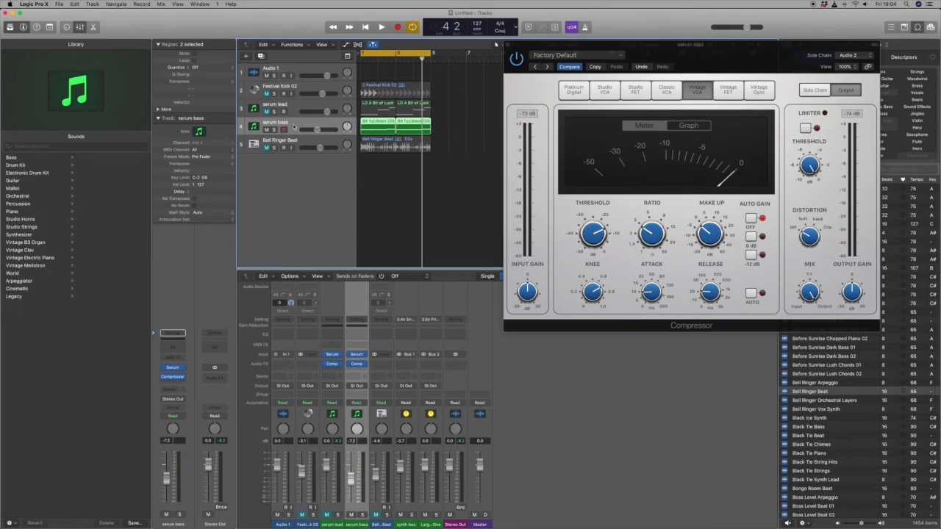
click(174, 378)
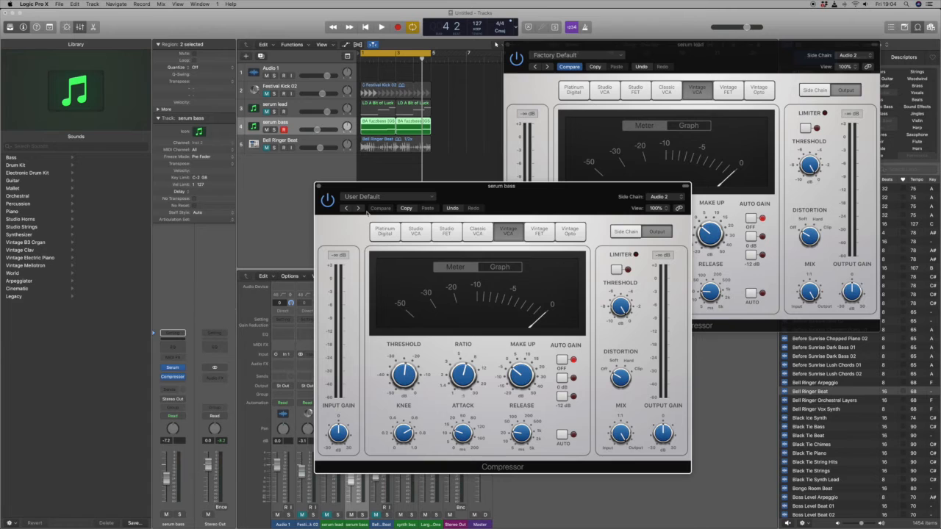
drag(373, 196, 547, 59)
click(507, 46)
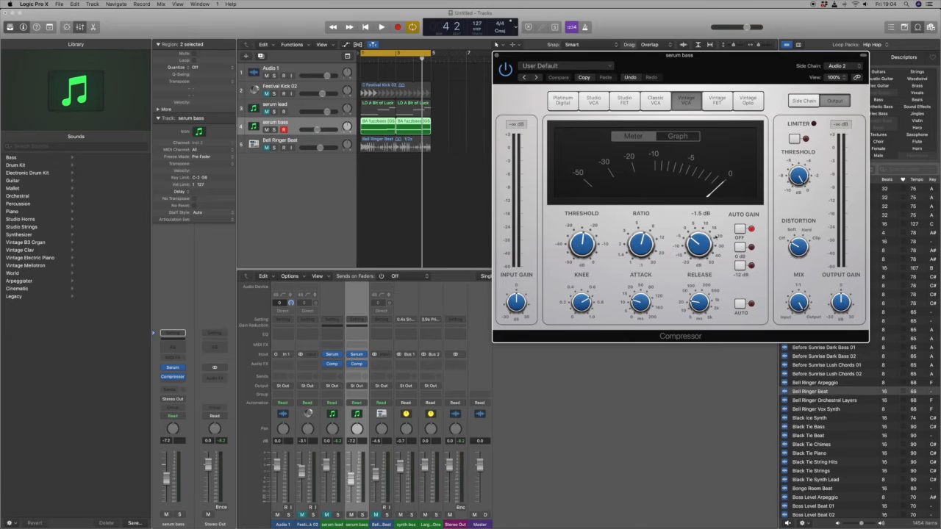
Set the serum bass Compressor's ratio to its minimum and its threshold to its maximum, and start playback.
drag(642, 243, 639, 266)
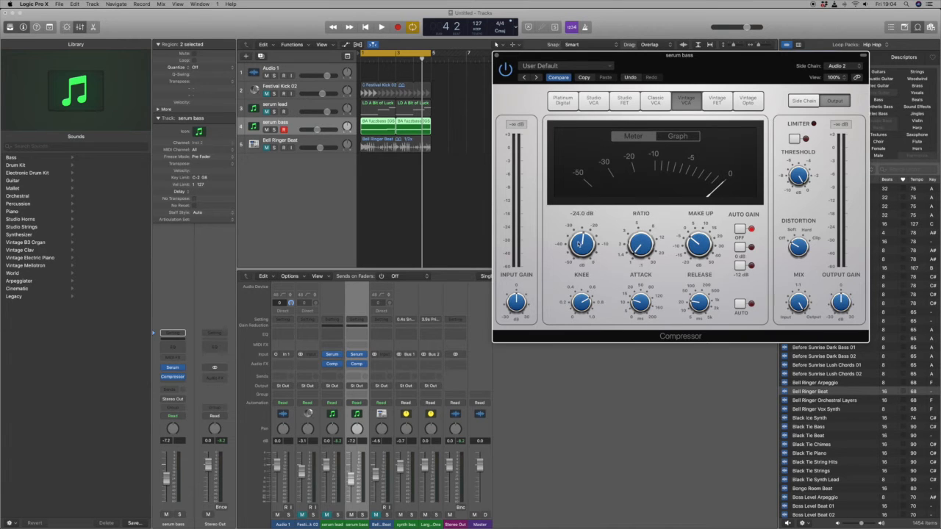
drag(583, 246, 582, 209)
key(space)
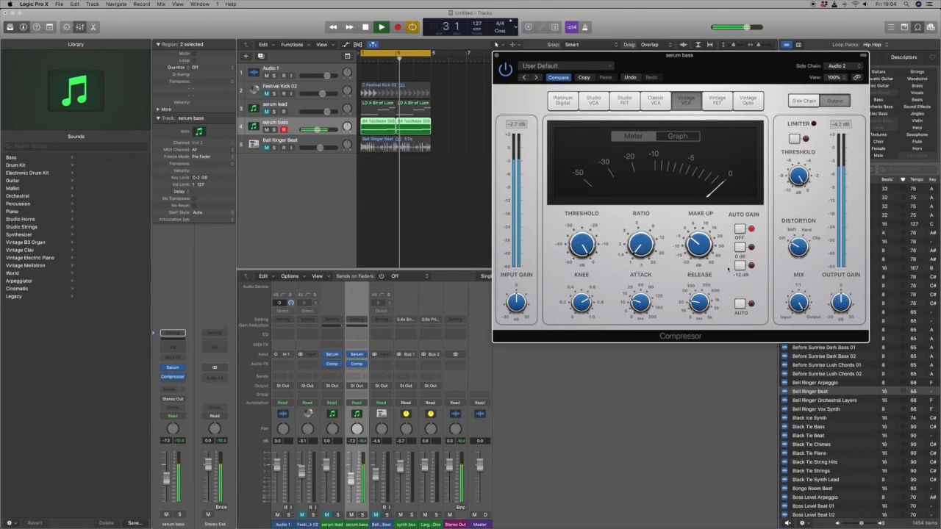
During playback, set the serum bass Compressor's attack to 11.5 ms, adjust its release, raise its ratio and lower its threshold.
drag(638, 303, 637, 308)
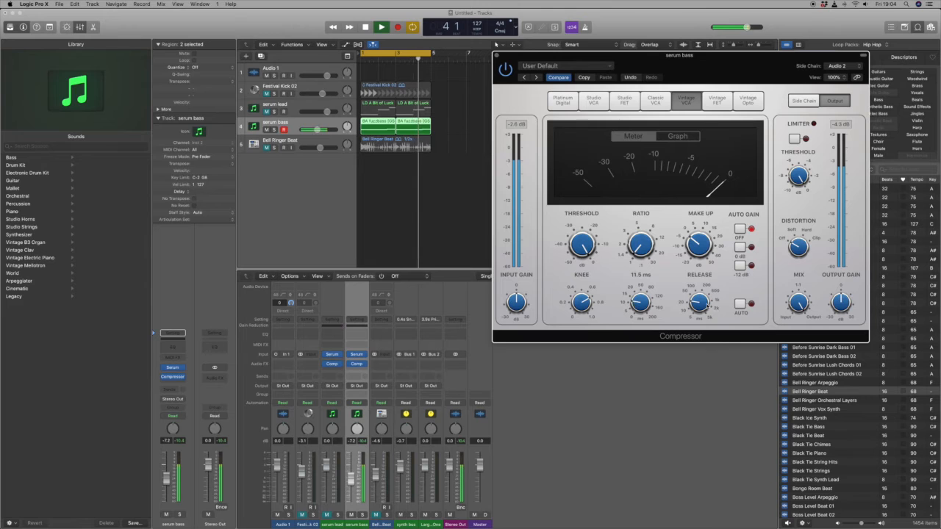
drag(704, 301, 703, 305)
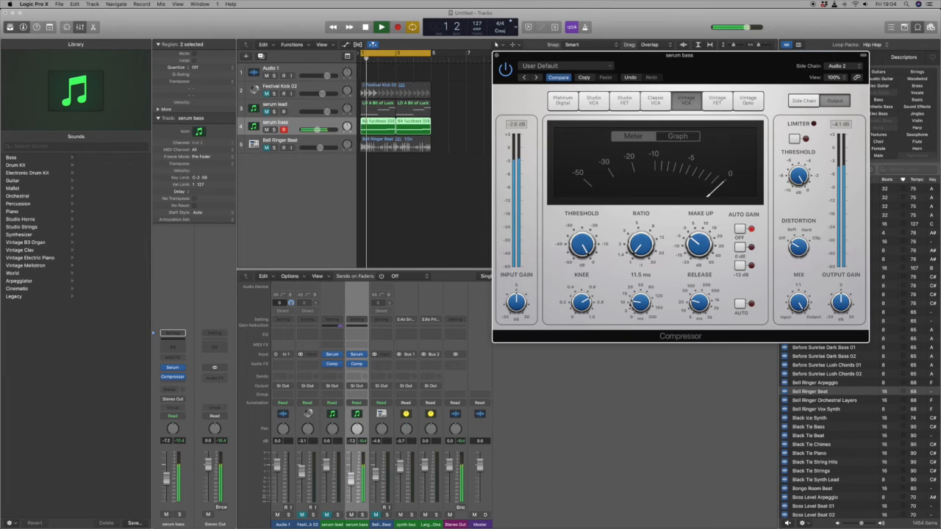
drag(639, 303, 696, 318)
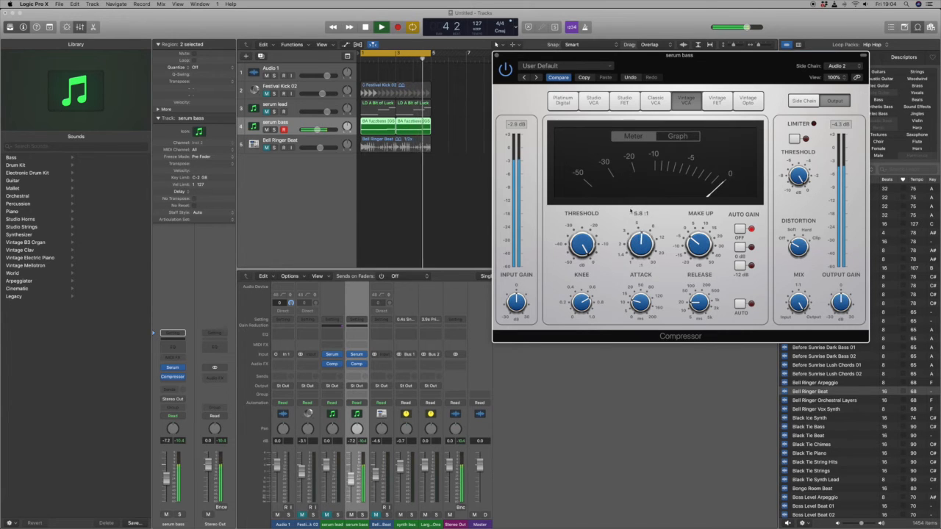
drag(581, 247, 582, 289)
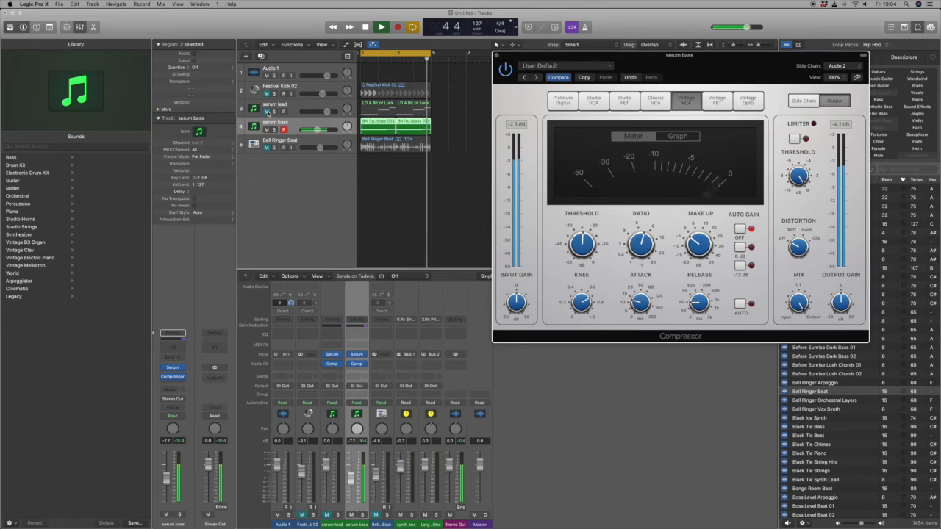
Unmute and select the serum lead track, and close the serum bass's Compressor.
click(335, 116)
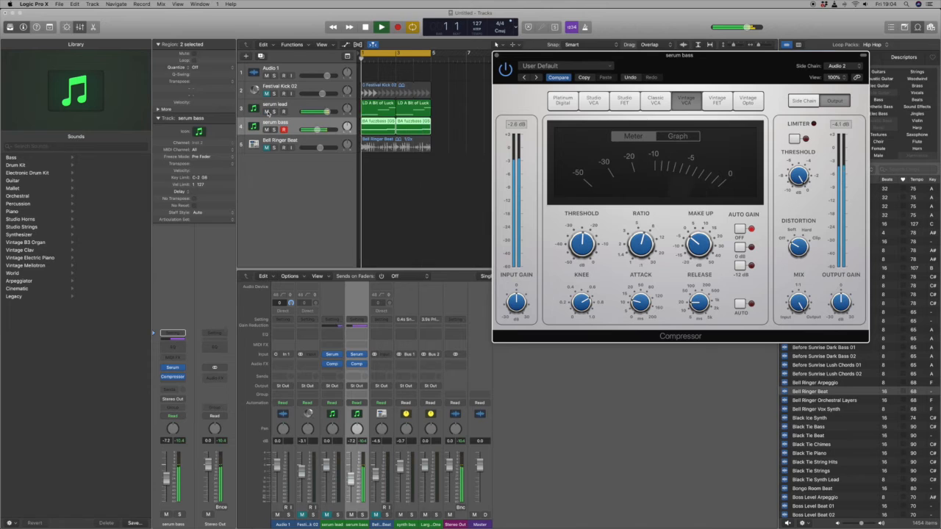
click(309, 112)
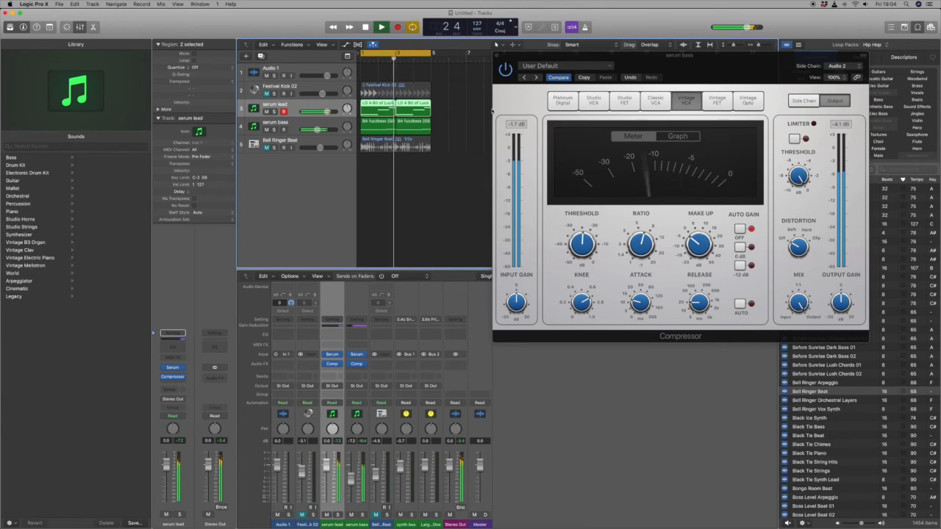
click(496, 56)
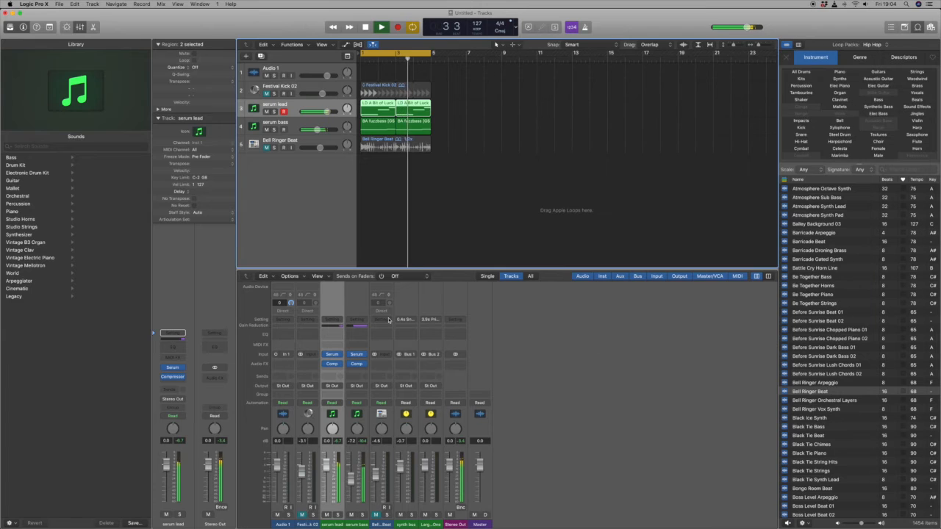
Set the serum lead Compressor's ratio to 6.8:1, lower its threshold, and unmute Festival Kick 02 to hear all three together.
click(333, 364)
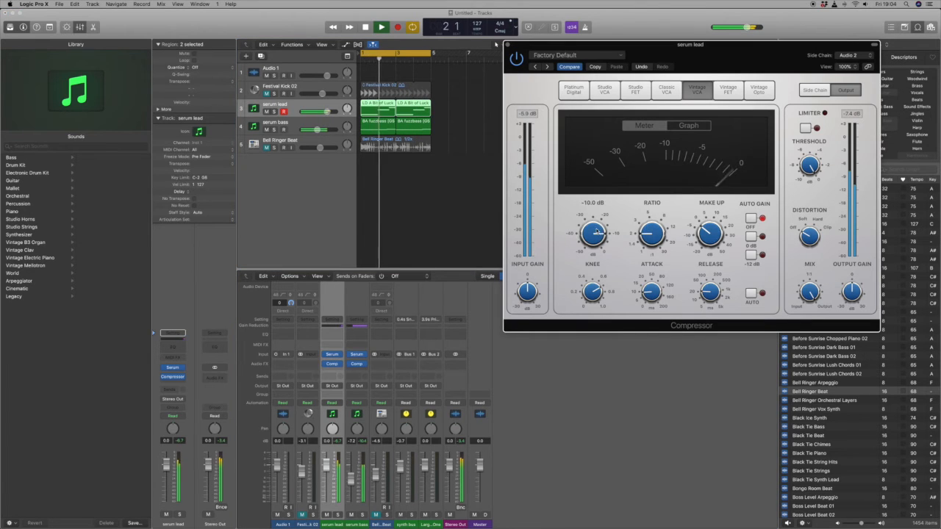
drag(650, 233, 649, 209)
drag(589, 230, 589, 222)
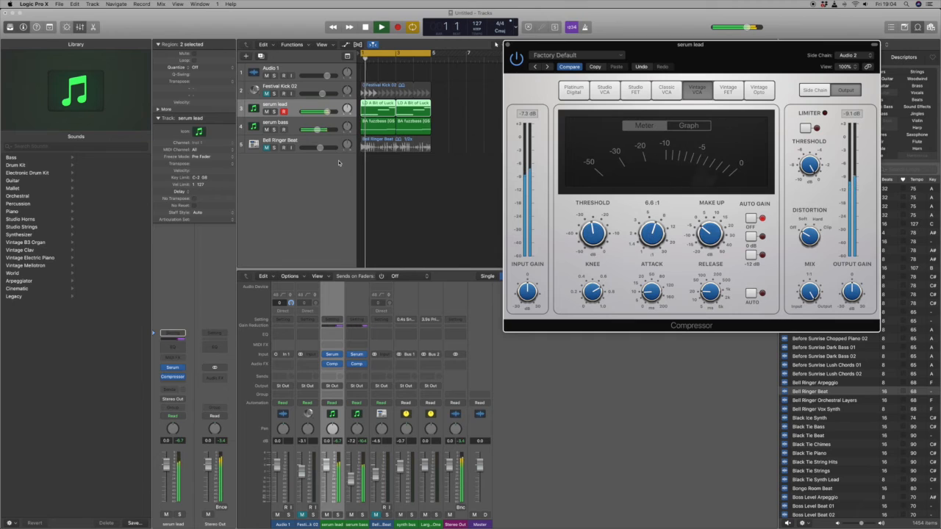
click(267, 94)
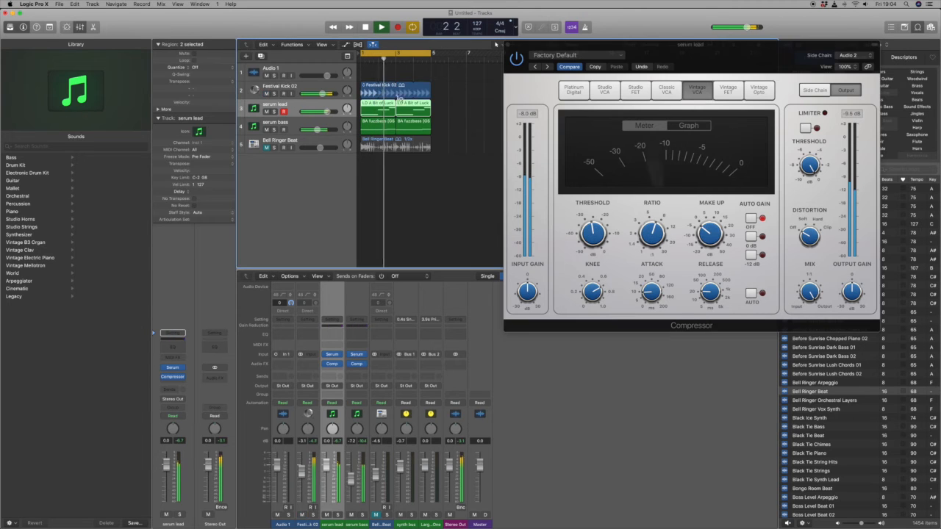
Close the serum lead's Compressor, stop playback and select the serum bass track.
click(507, 45)
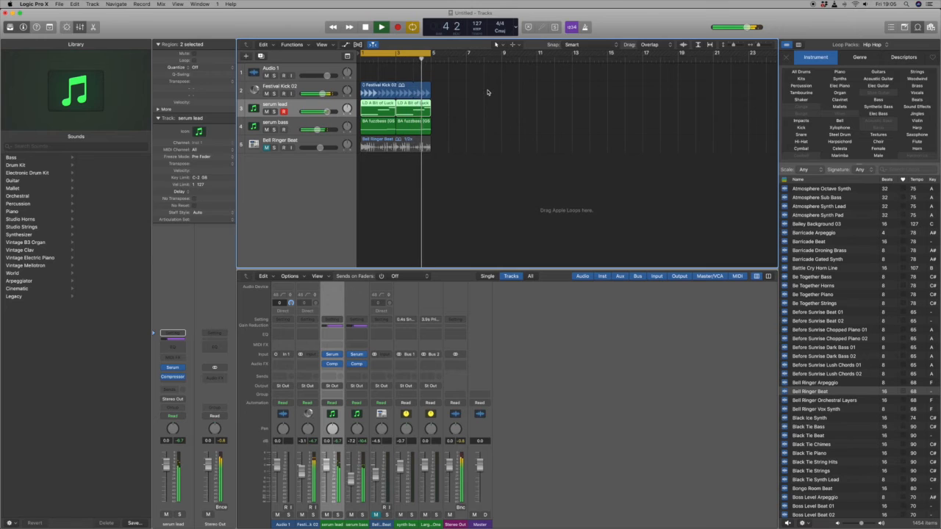
key(space)
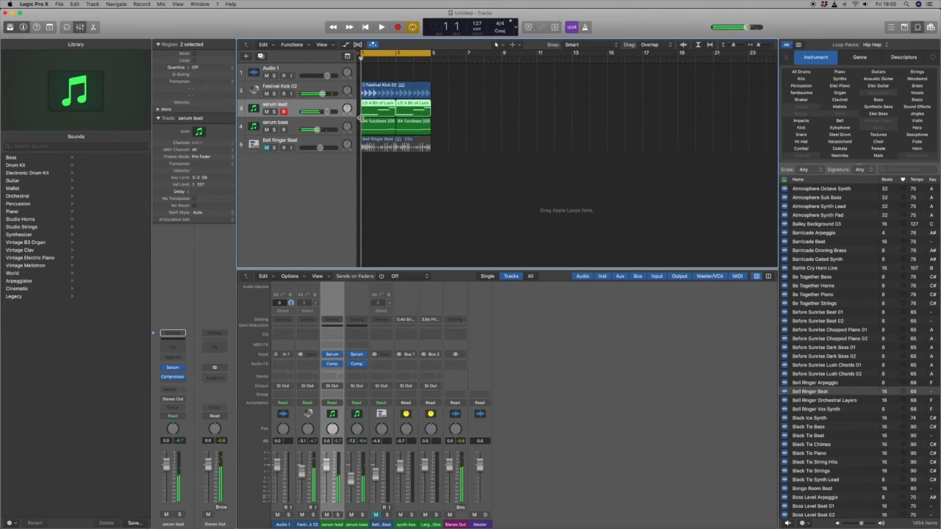
click(297, 119)
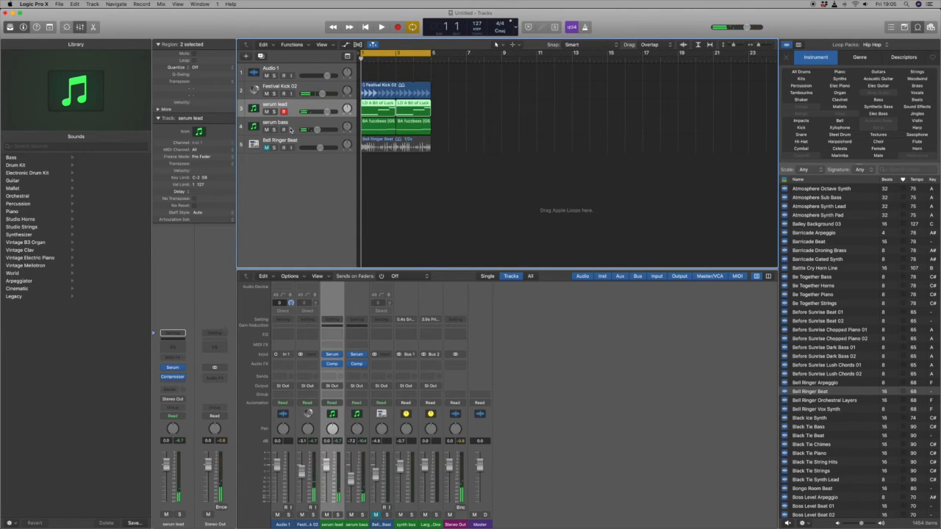
click(295, 109)
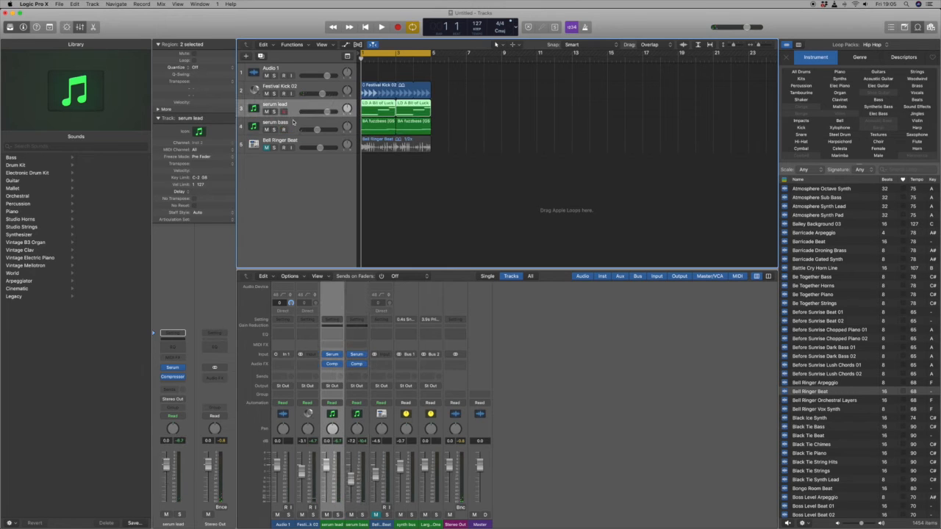
click(293, 125)
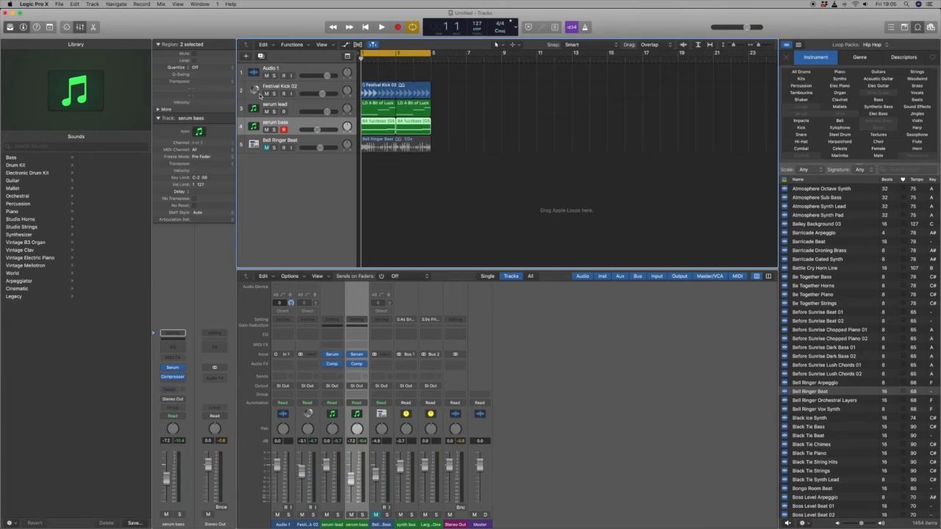
Mute the Festival Kick 02 track and unmute the Bell Ringer Beat track.
click(266, 94)
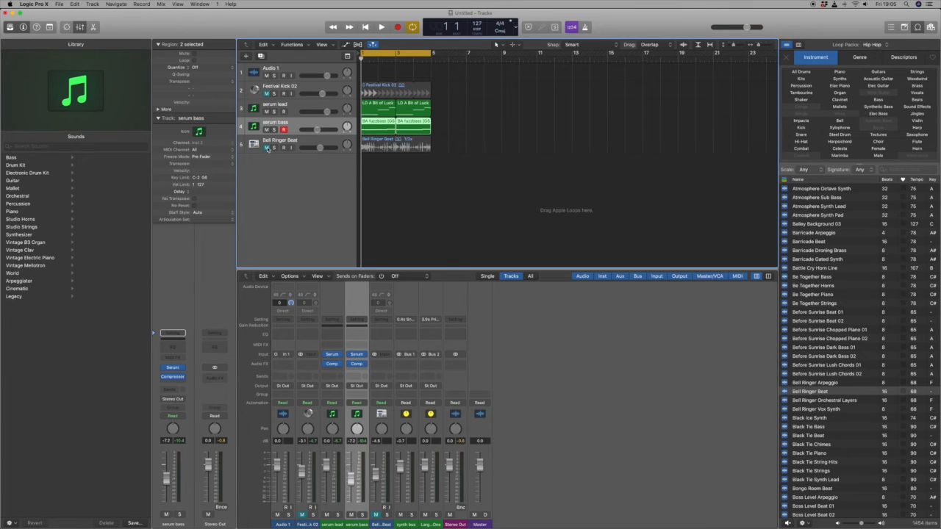
click(267, 148)
click(455, 215)
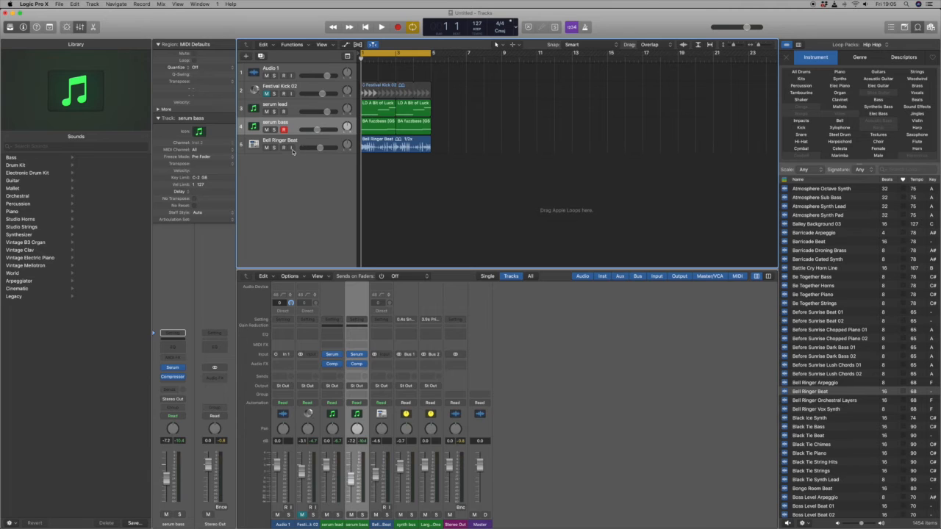
Play the loop, raise the Bell Ringer Beat track's volume to -3.6 dB, and stop playback.
key(space)
drag(319, 148, 321, 149)
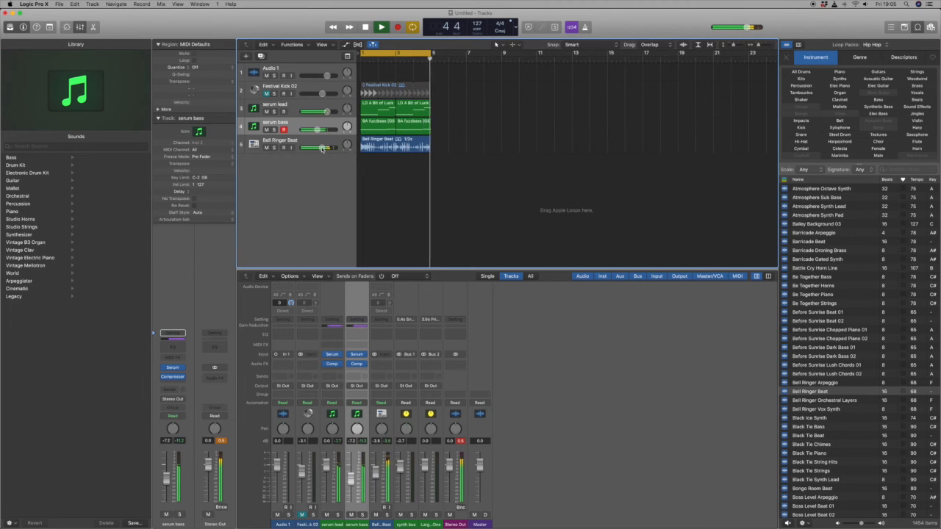
key(space)
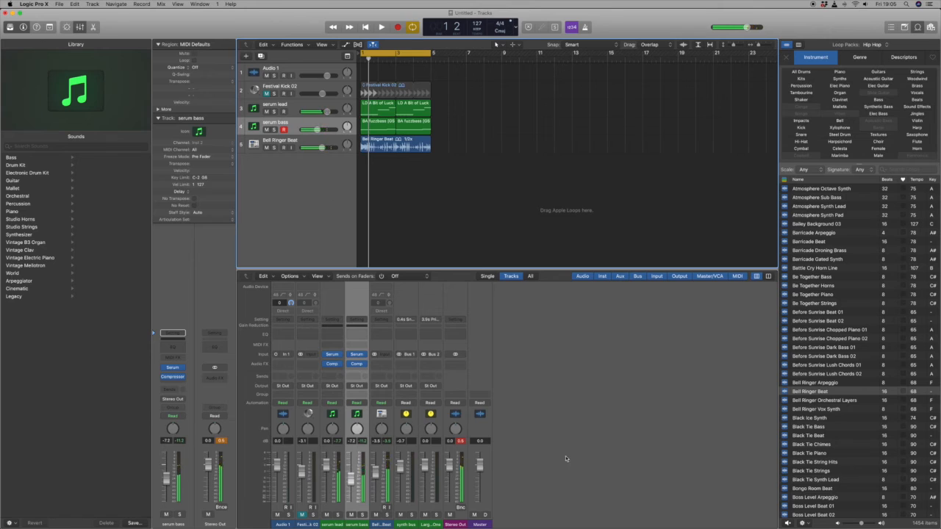
Bypass the Compressors on serum lead and serum bass, and route both tracks' outputs to Bus 1 (synth bus).
click(326, 365)
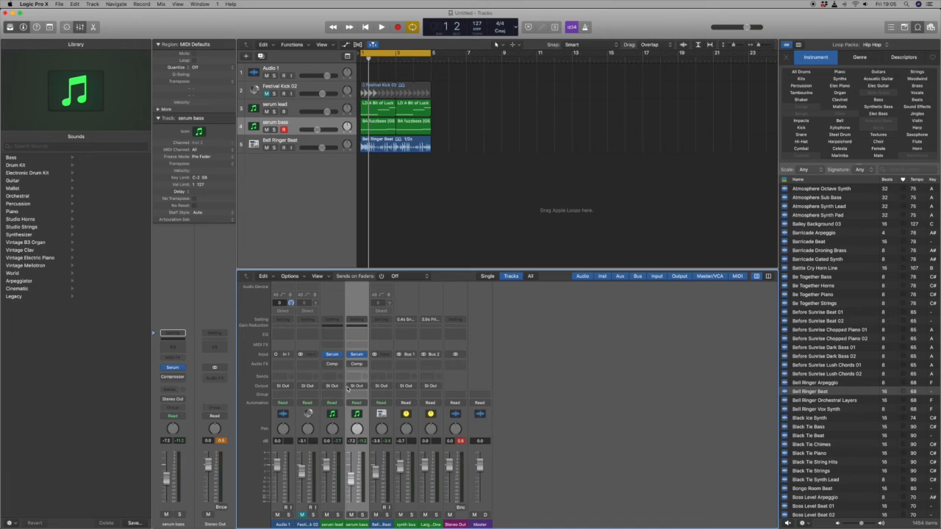
click(332, 525)
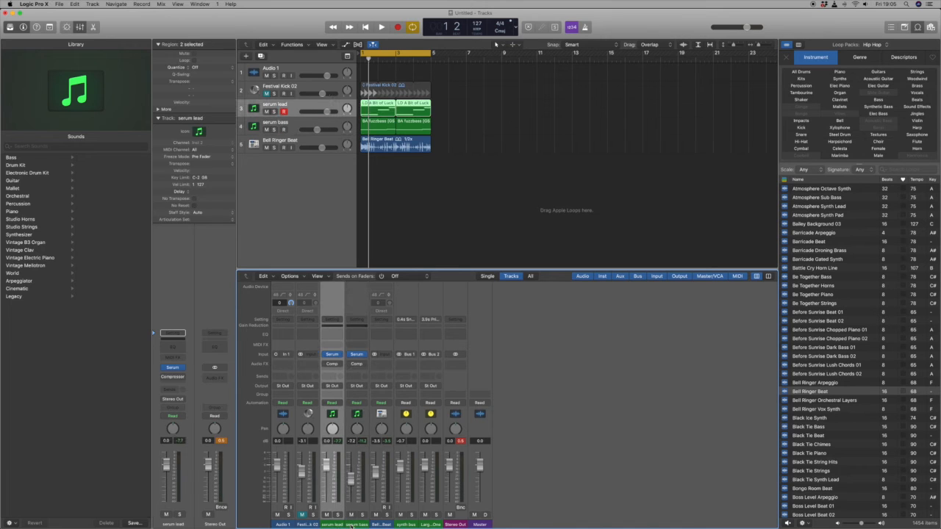
shift+click(352, 525)
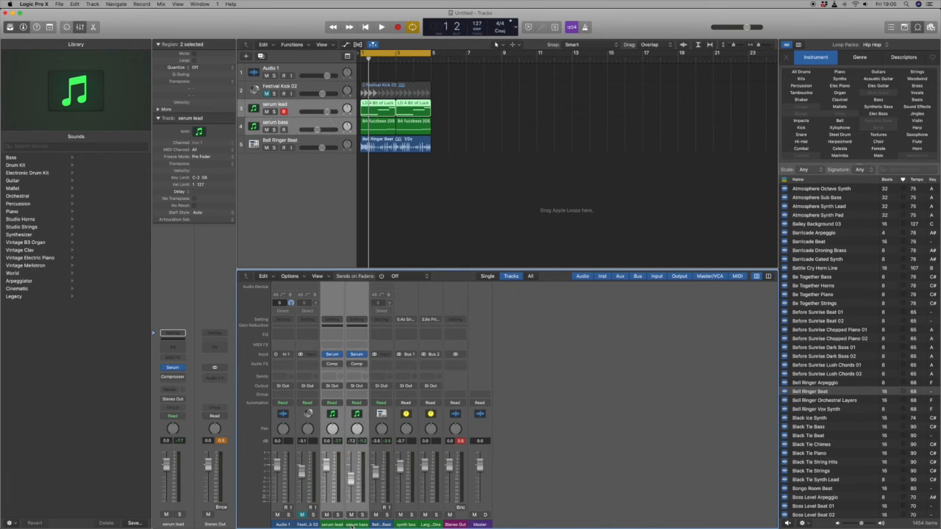
click(332, 386)
mouse_move(336, 418)
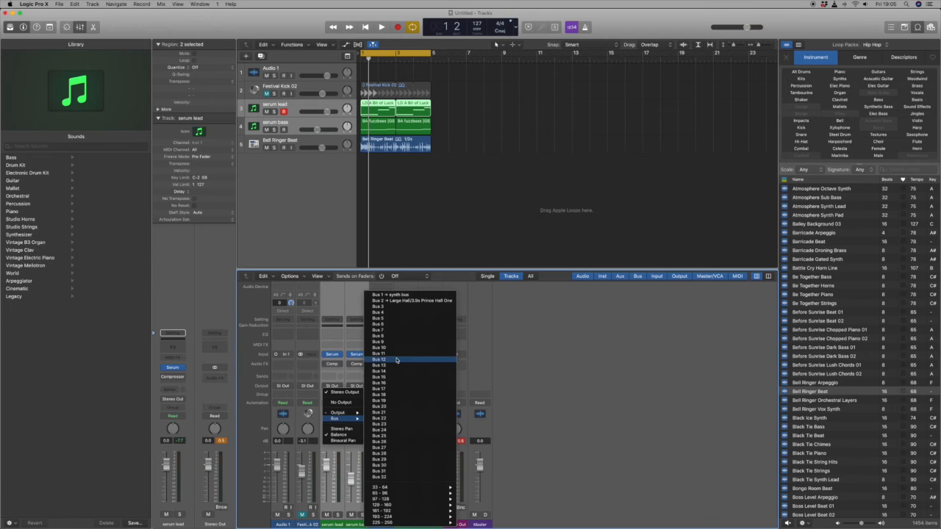
click(395, 296)
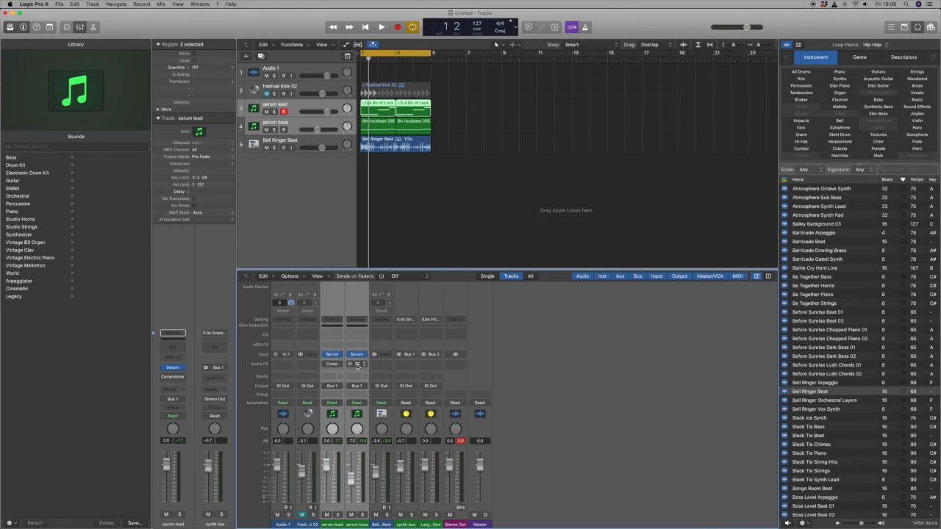
Copy the serum bass's Compressor onto the synth bus, enable it there and start playback.
drag(357, 365, 408, 366)
key(space)
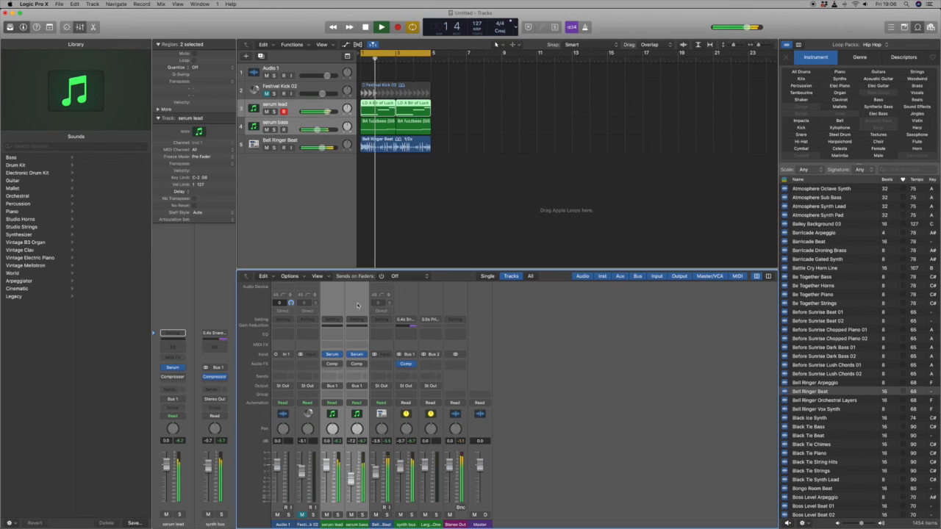
Mute Bell Ringer Beat during playback and open the synth bus's Compressor, moving it clear of the tracks.
click(266, 148)
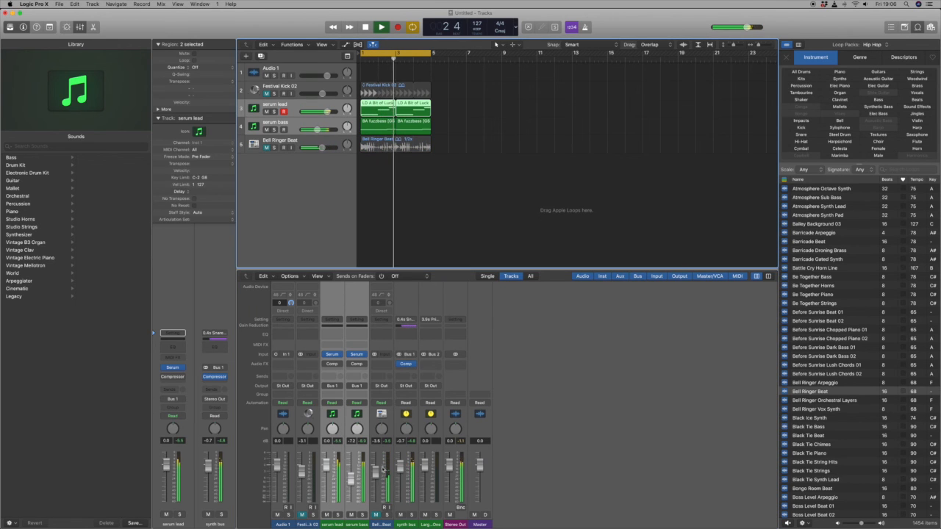
click(401, 514)
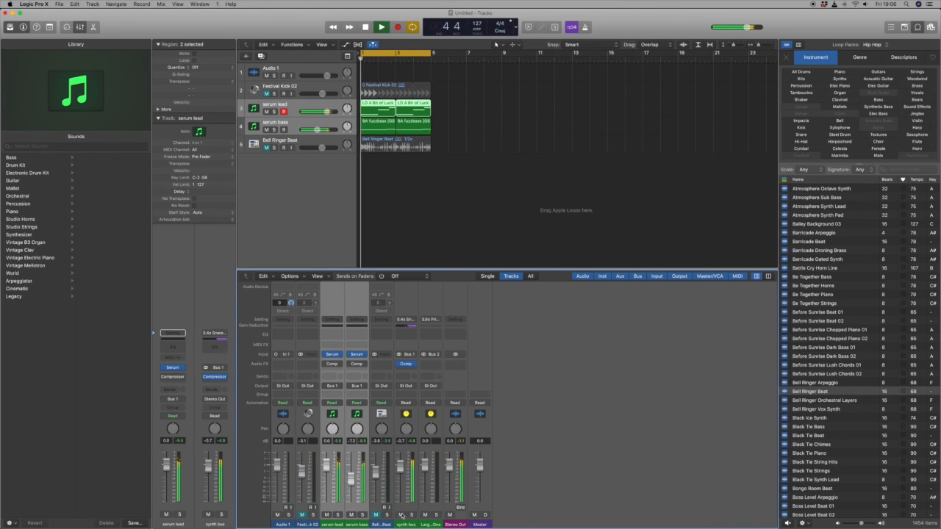
click(410, 363)
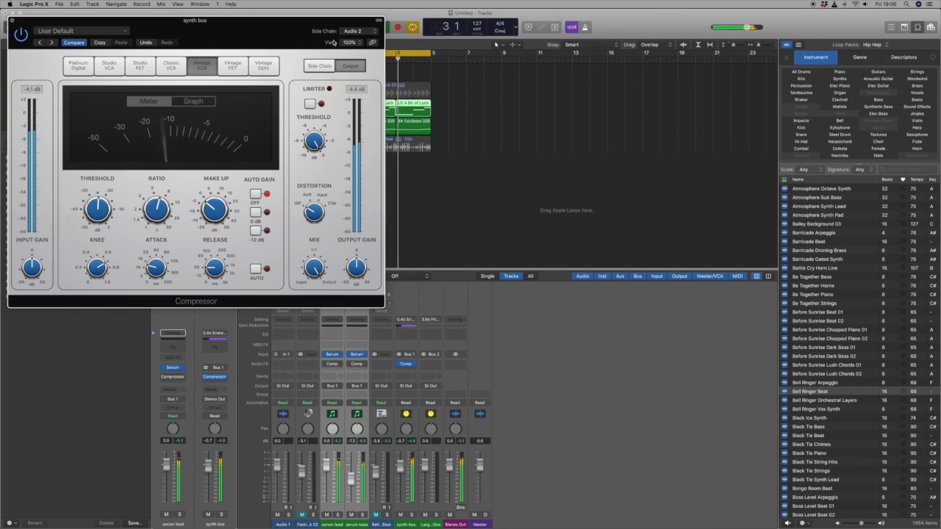
drag(338, 24, 802, 67)
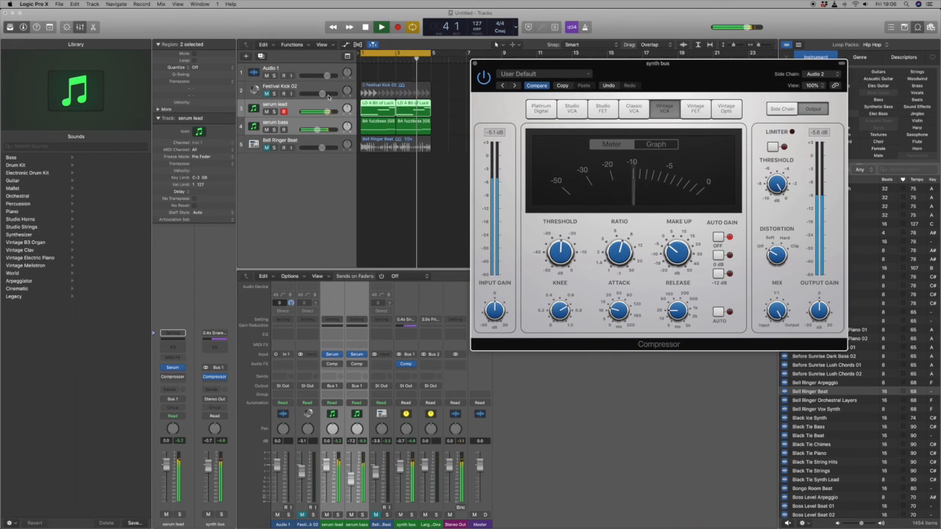
Unmute Bell Ringer Beat to hear it with the compressed synths, stop playback and deselect the serum lead regions.
click(266, 148)
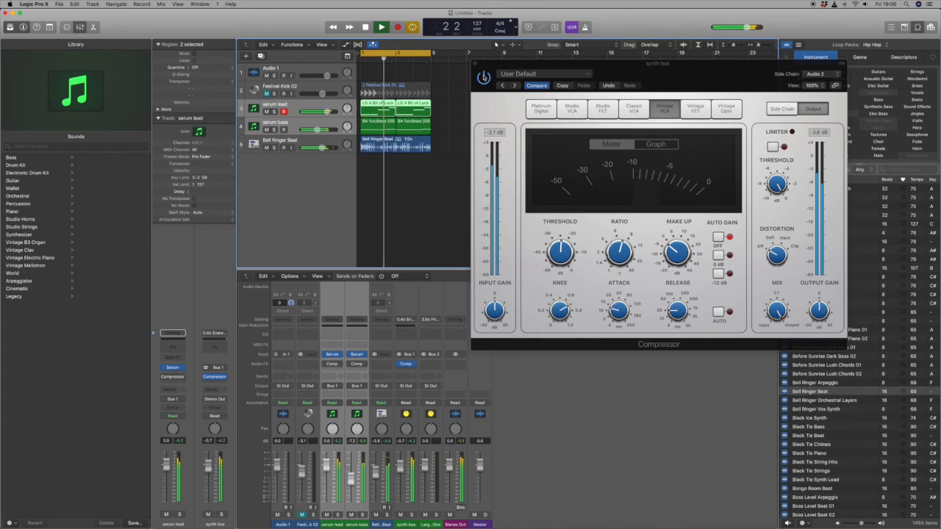
key(space)
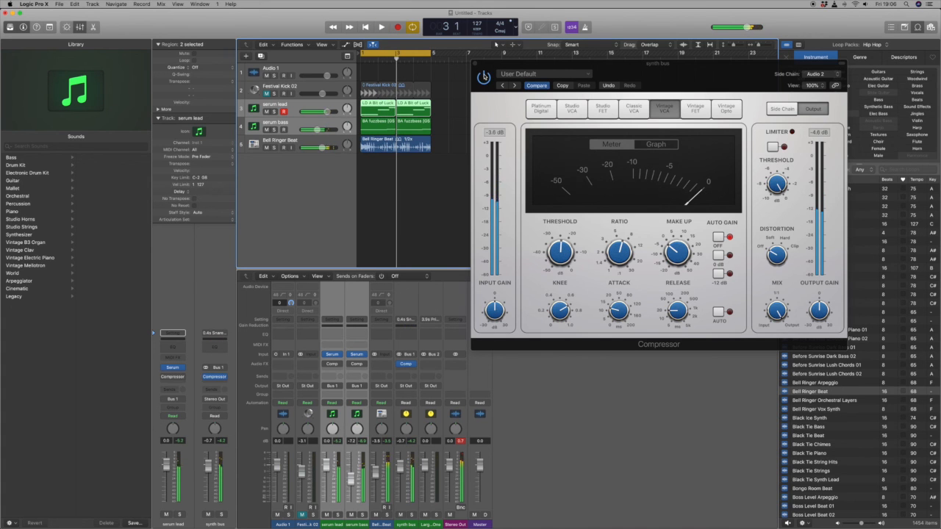
drag(488, 72, 375, 171)
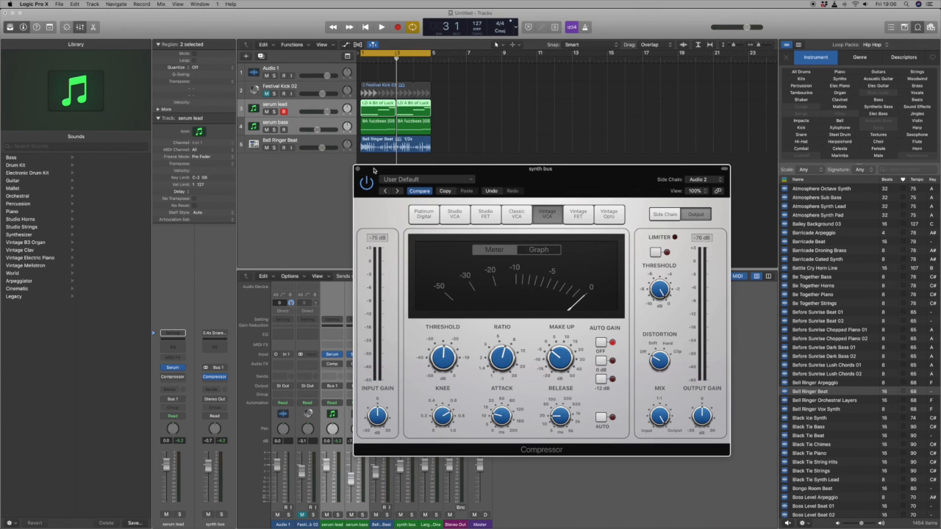
click(391, 159)
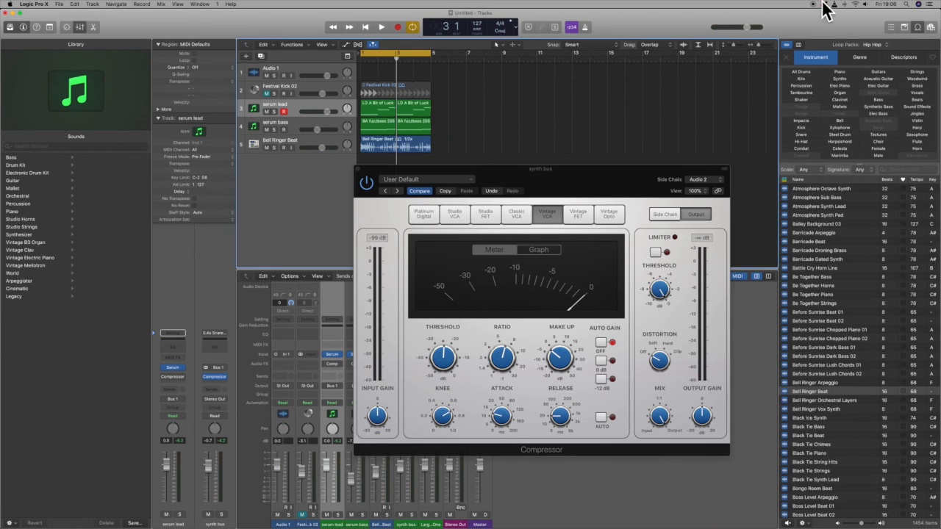